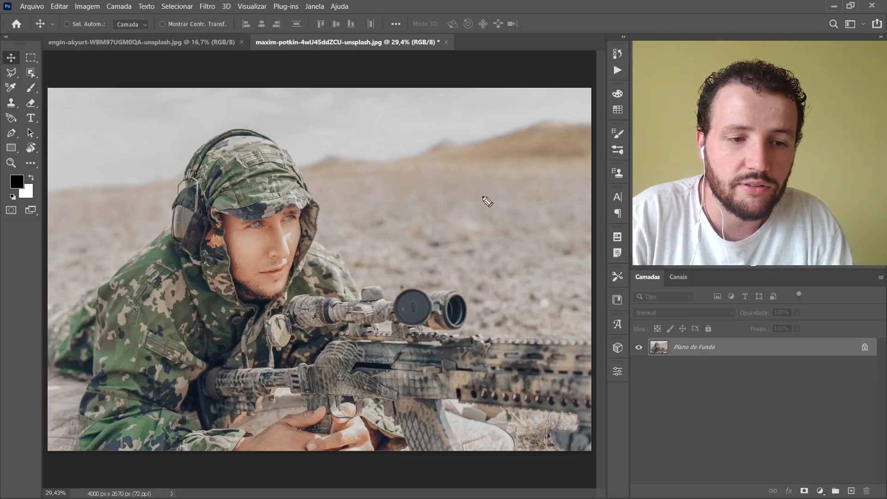
mouse_move(508, 140)
mouse_down()
mouse_move(401, 184)
mouse_move(411, 193)
mouse_up()
mouse_move(557, 186)
mouse_down()
mouse_move(457, 227)
mouse_move(485, 248)
mouse_up()
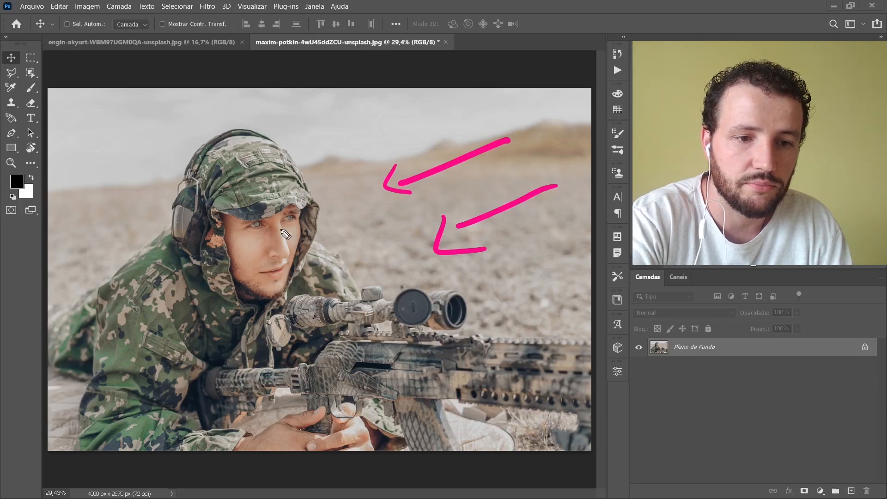
key(Delete)
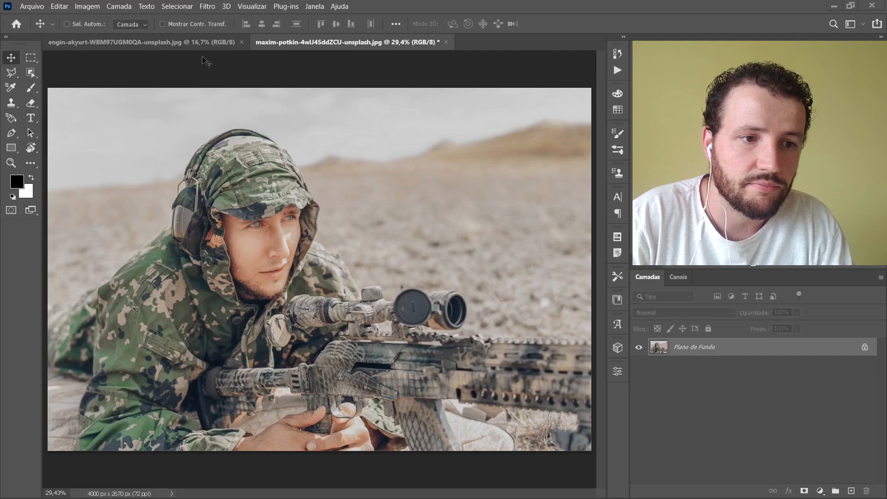
Step: Switch to the engin-akyurt photo of the woman wearing the face mask
click(201, 43)
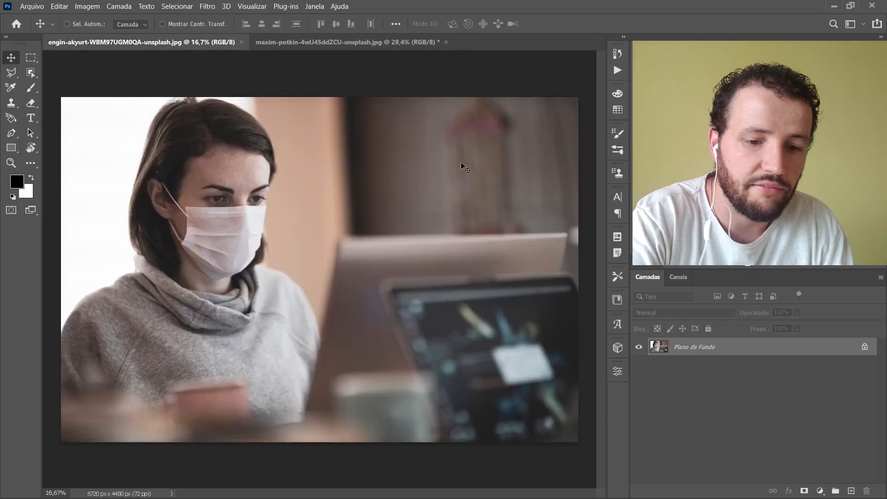
key(ctrl+shift+3)
drag(449, 162, 332, 181)
drag(323, 173, 337, 189)
mouse_move(444, 205)
mouse_down()
mouse_move(350, 227)
mouse_move(335, 240)
mouse_up()
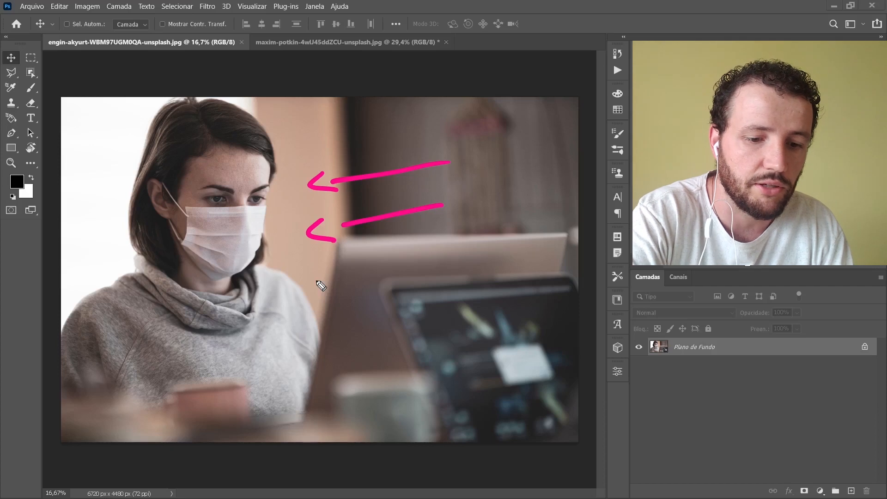
key(Escape)
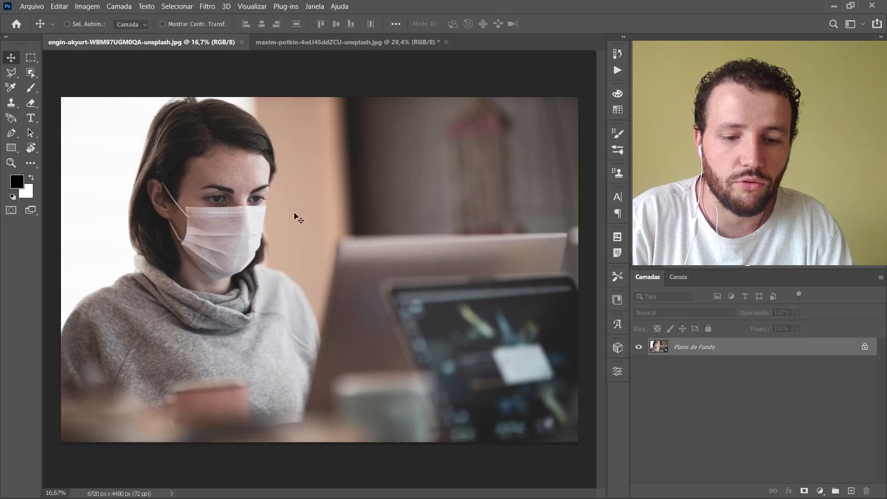
Step: Select the woman's face mask with its ear straps using a loose Polygonal Lasso outline around her lower face
key(l)
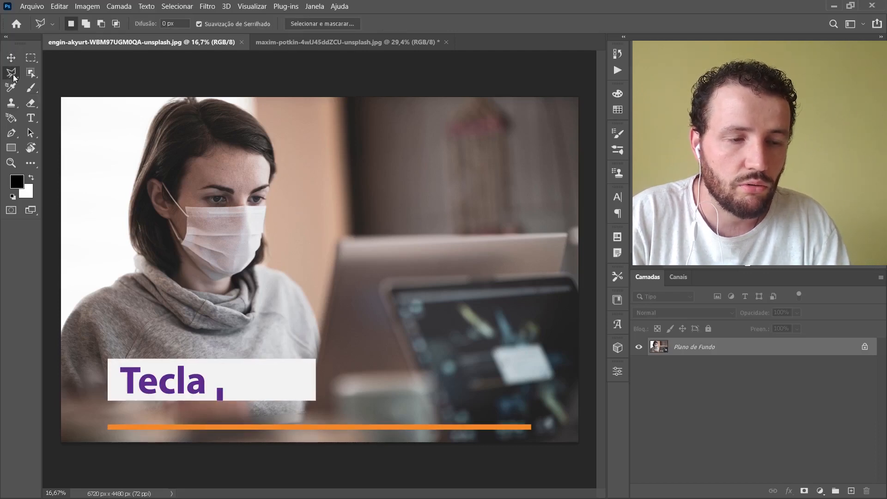
click(279, 195)
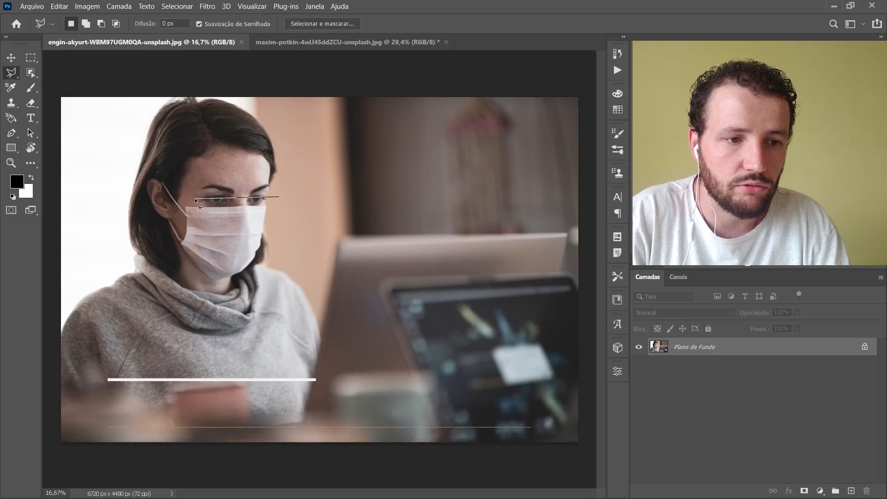
click(195, 198)
click(151, 162)
click(148, 225)
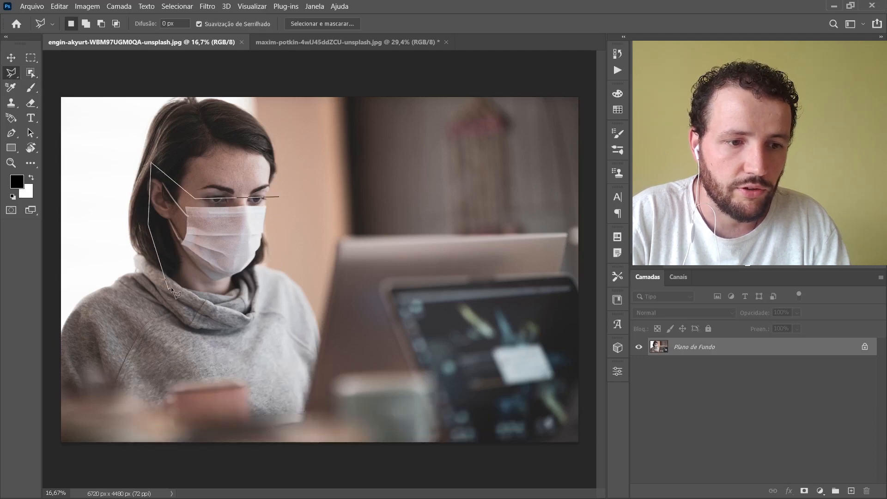
click(224, 293)
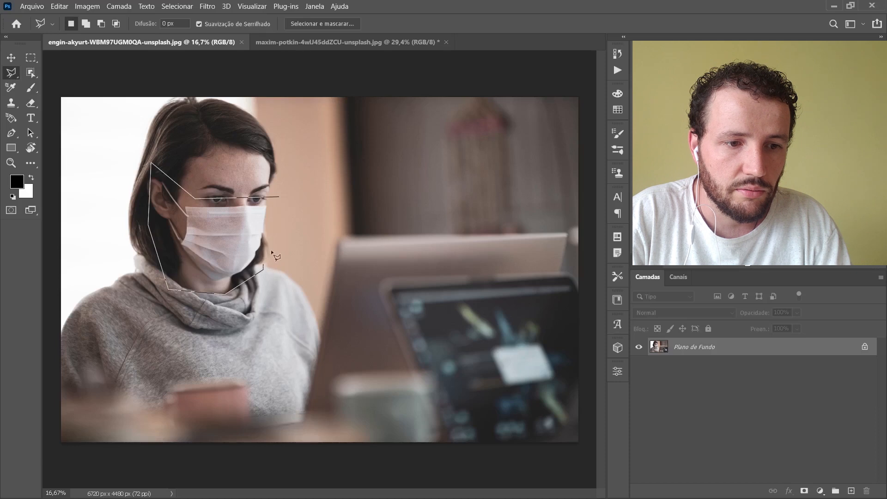
click(278, 197)
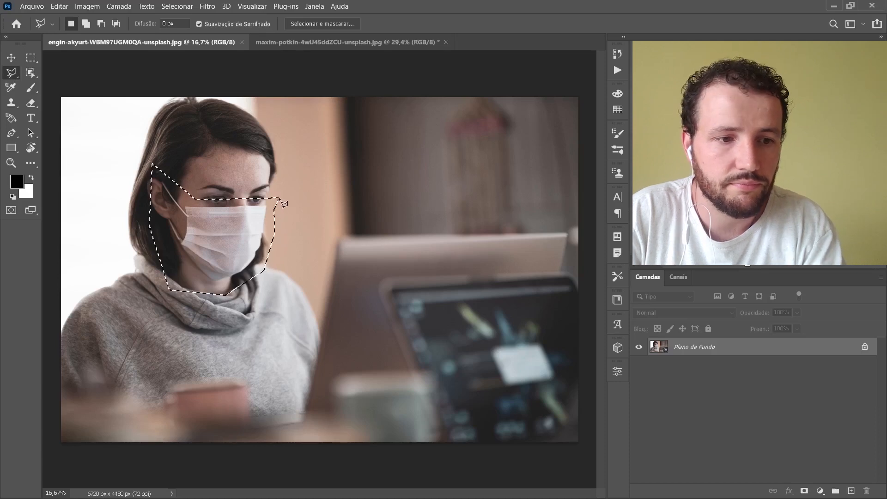
Step: Copy the selected face mask into the maxim-potkin soldier photo and rename its new layer as mascara
key(ctrl+c)
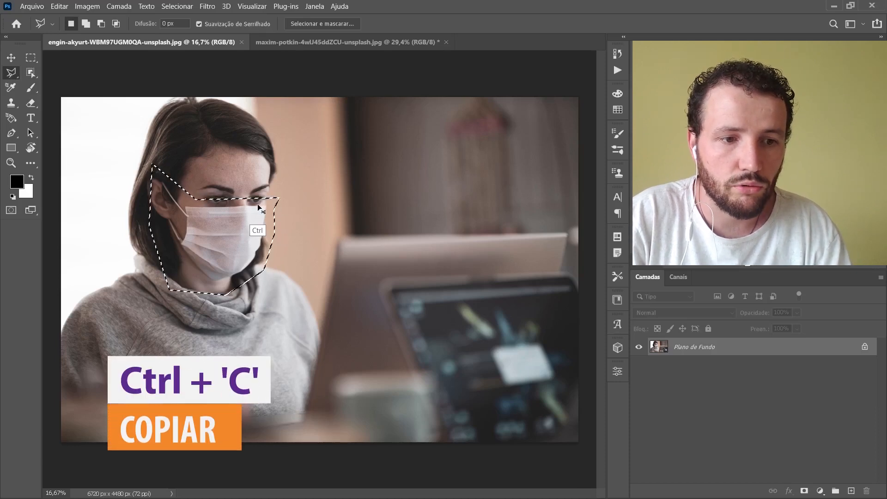
click(276, 44)
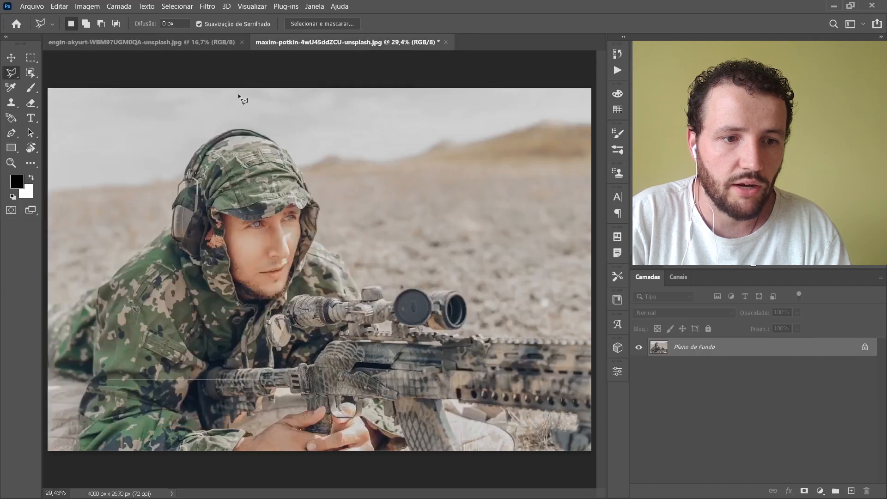
key(ctrl+v)
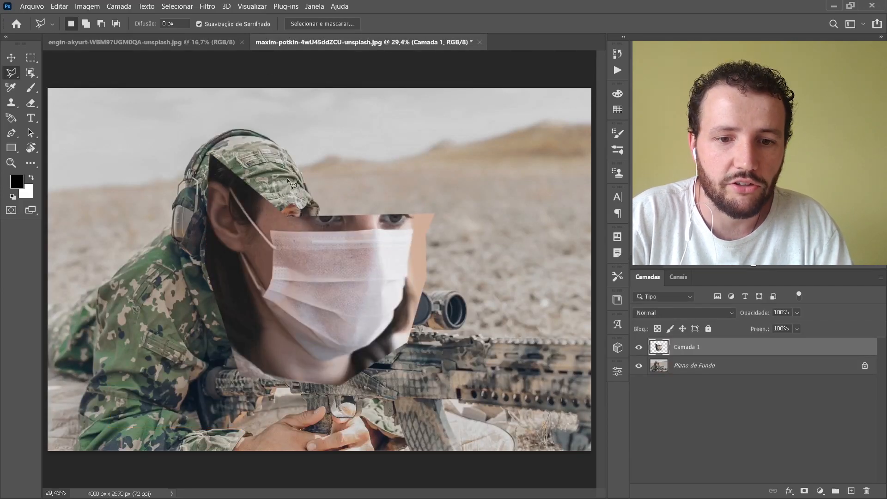
double_click(688, 347)
text(mascara)
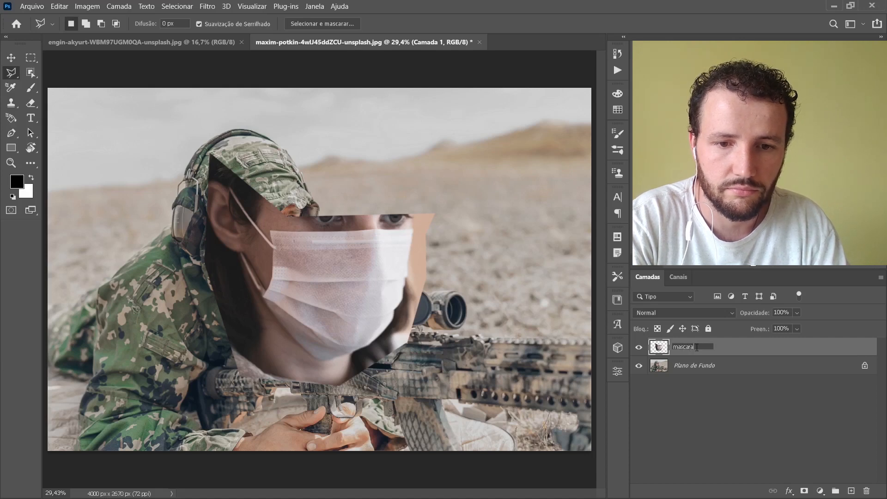
key(Return)
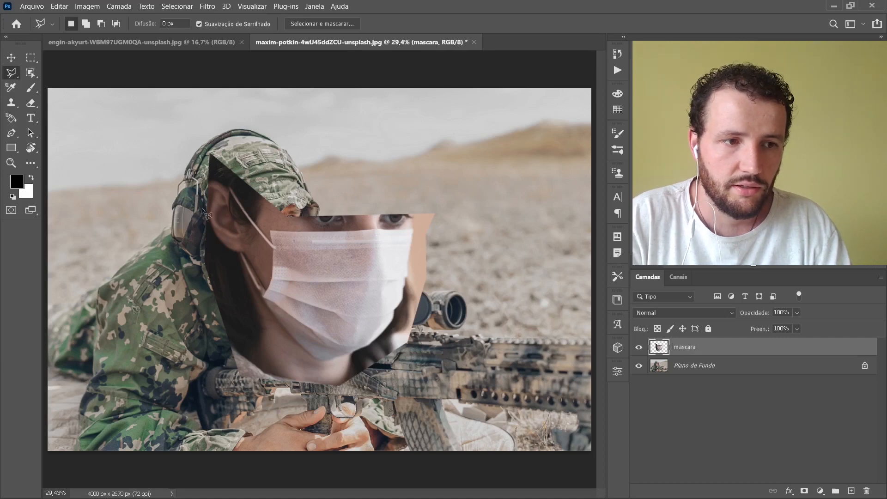
Step: Move the pasted face mask over the soldier's face
click(11, 57)
drag(348, 260, 305, 256)
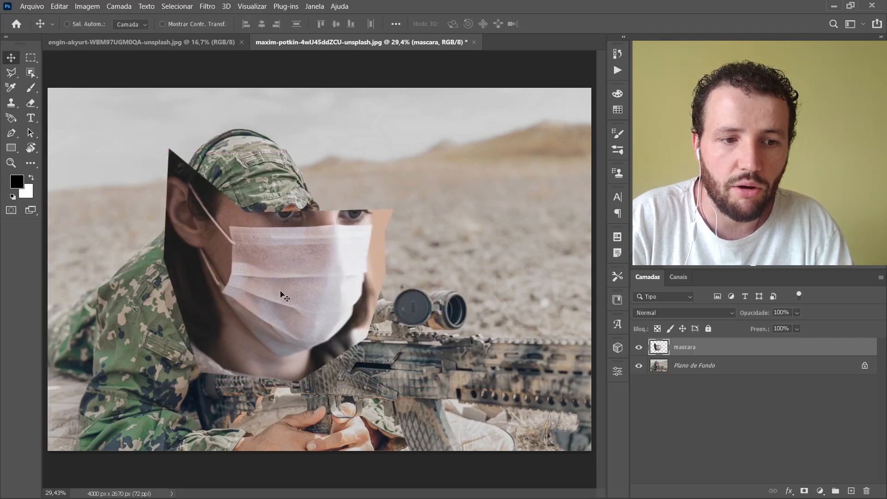
scroll(283, 296, up, 3)
drag(288, 268, 326, 258)
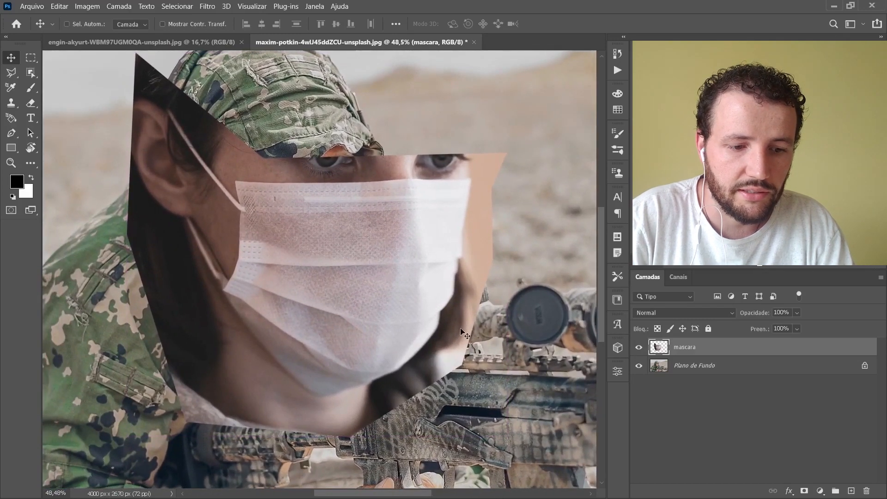
Step: Add a layer mask to the mascara layer and set up a black brush at 100% opacity
click(804, 491)
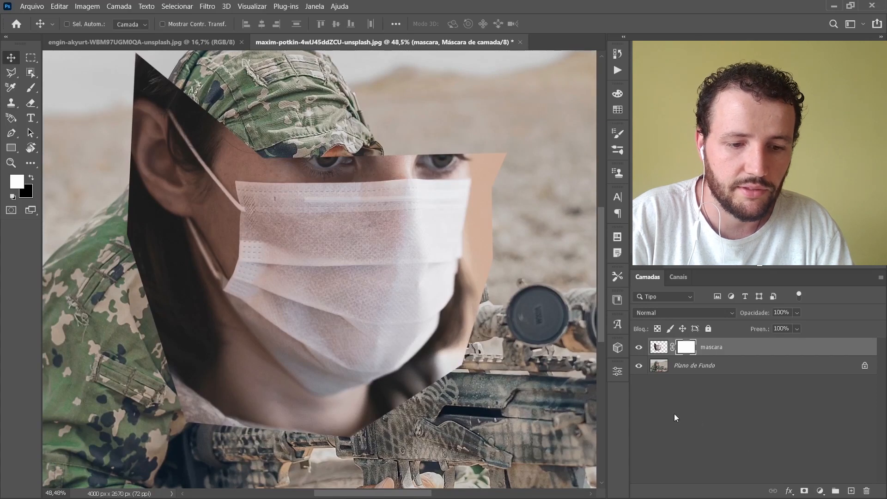
key(b)
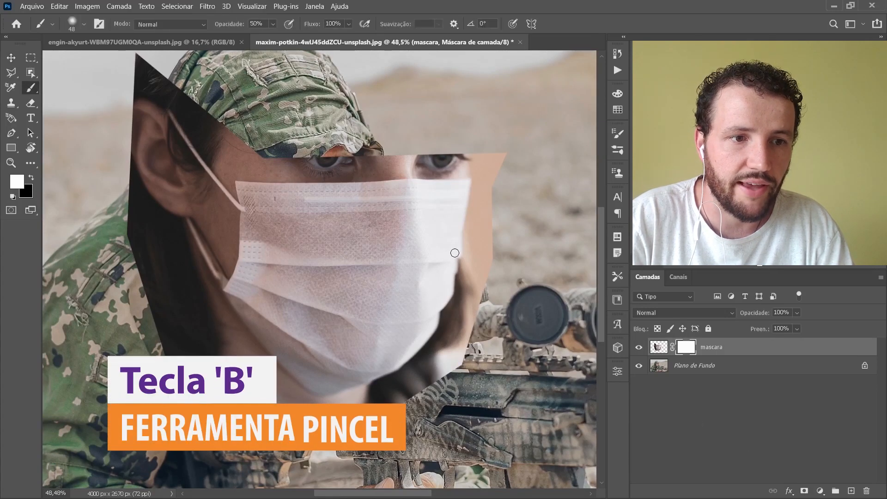
key(x)
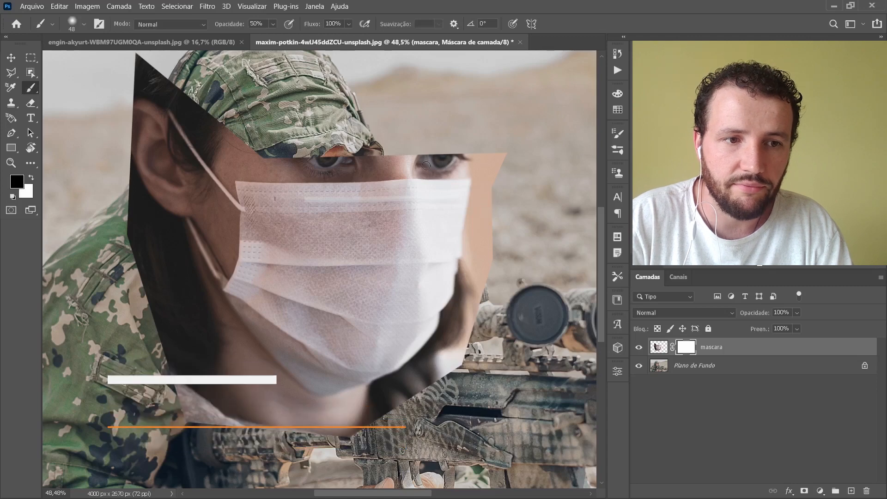
drag(232, 24, 257, 24)
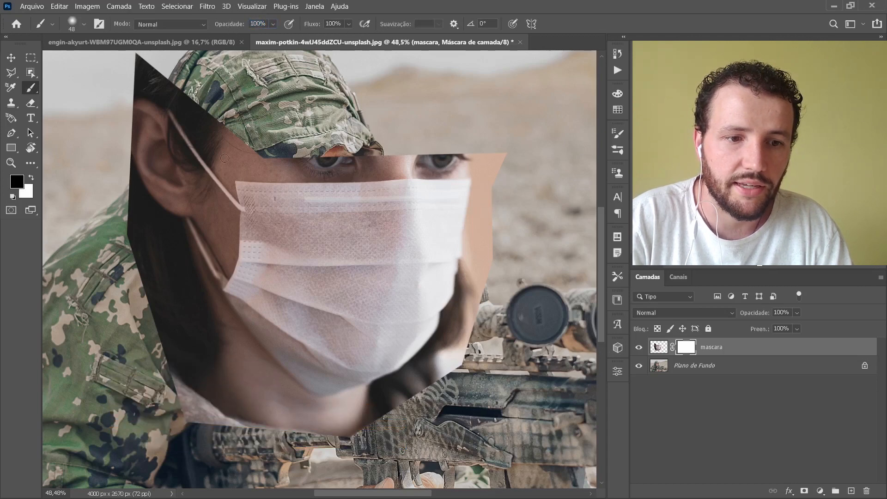
Step: Paint black on the layer mask to hide the woman's skin, hair and background around the face mask and straps
mouse_move(496, 161)
mouse_down()
mouse_move(484, 228)
mouse_move(476, 228)
mouse_up()
mouse_move(500, 161)
mouse_down()
mouse_move(476, 266)
mouse_move(474, 169)
mouse_move(467, 250)
mouse_move(448, 271)
mouse_move(466, 258)
mouse_up()
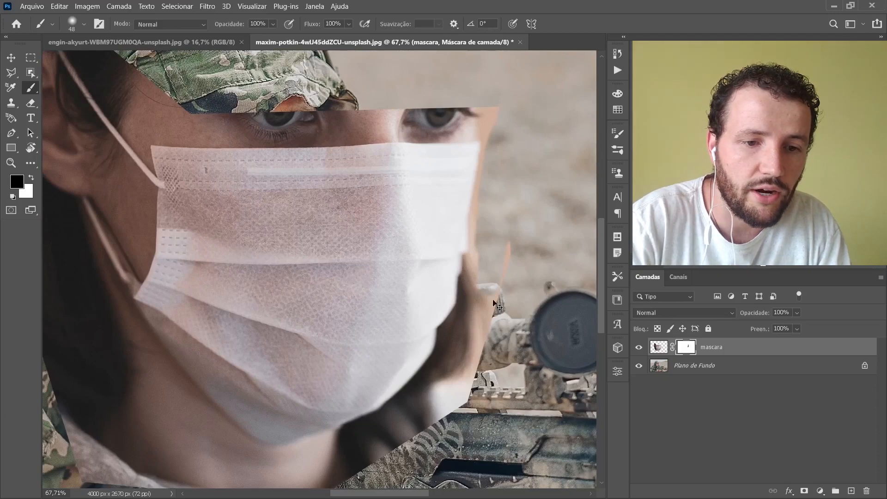
mouse_move(471, 125)
mouse_down()
mouse_move(411, 308)
mouse_move(408, 368)
mouse_move(438, 402)
mouse_move(476, 371)
mouse_move(504, 287)
mouse_move(509, 156)
mouse_move(493, 134)
mouse_up()
mouse_move(162, 136)
mouse_down()
mouse_move(108, 260)
mouse_move(122, 334)
mouse_move(173, 348)
mouse_move(214, 287)
mouse_move(226, 190)
mouse_move(200, 142)
mouse_move(162, 135)
mouse_up()
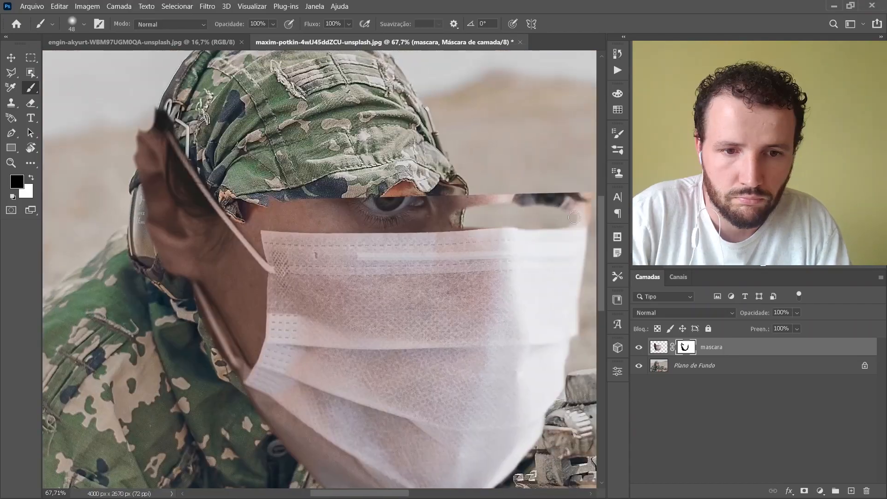
drag(574, 217, 249, 217)
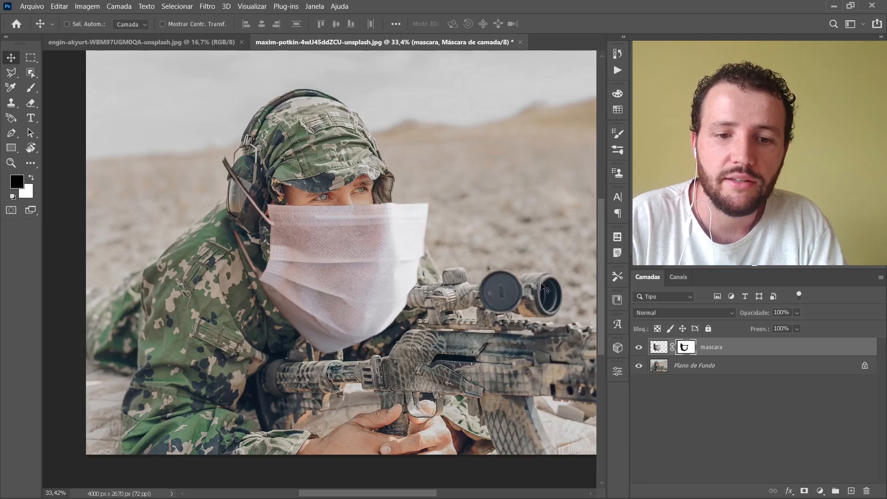
Step: Scale the face mask to about 53%, rotate it about -8.2° and place it over the soldier's nose and mouth
key(ctrl+space)
drag(314, 234, 337, 238)
drag(356, 303, 357, 290)
key(ctrl+t)
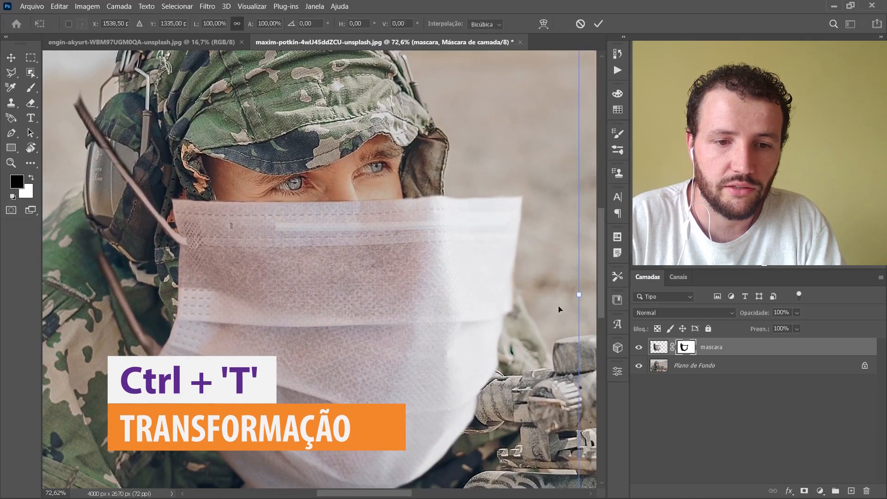
drag(580, 297, 394, 294)
drag(299, 332, 397, 342)
drag(490, 306, 462, 296)
drag(385, 336, 404, 306)
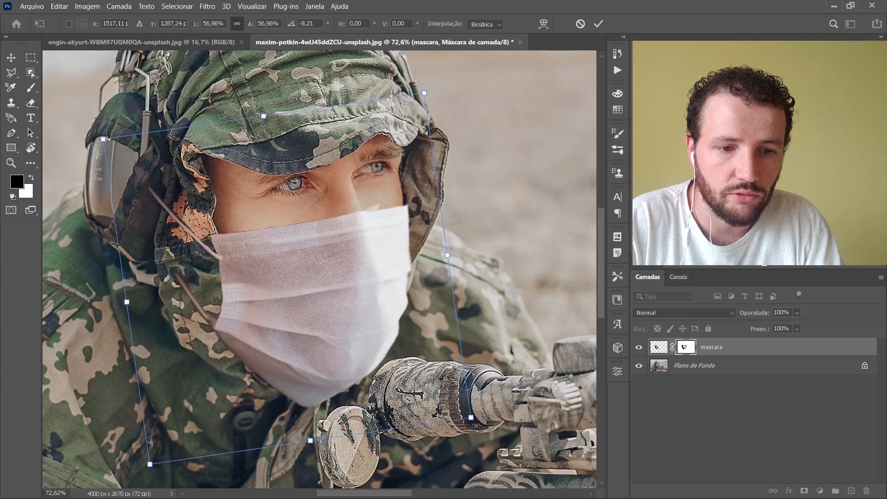
drag(471, 418, 447, 400)
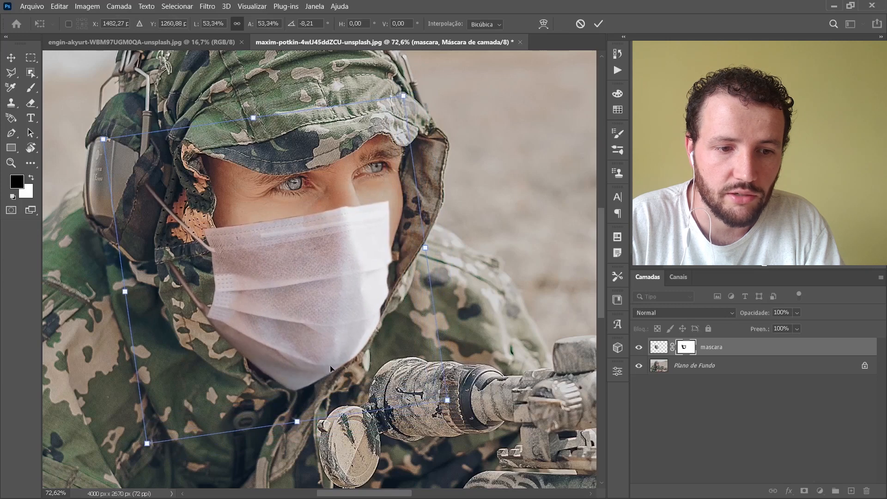
drag(378, 232, 388, 228)
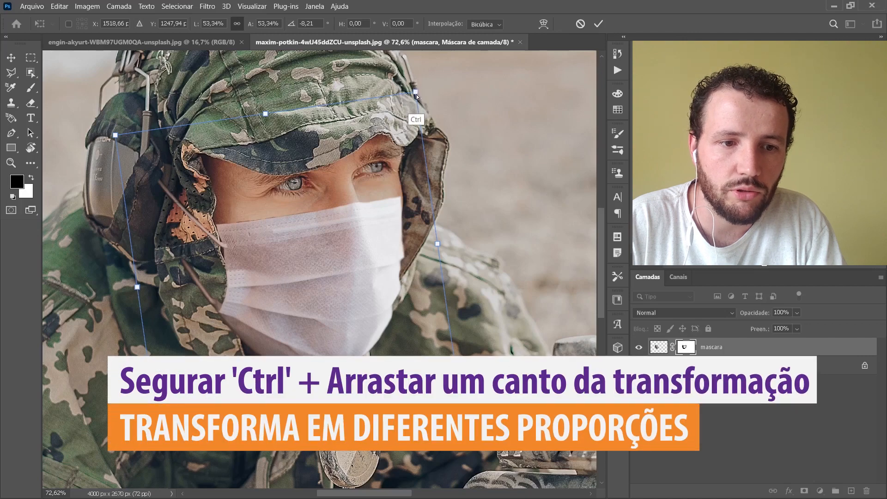
Step: Distort the face mask's corners individually to match the perspective of the soldier's face and apply the transformation
mouse_move(418, 96)
mouse_down()
mouse_move(422, 119)
mouse_move(420, 103)
mouse_up()
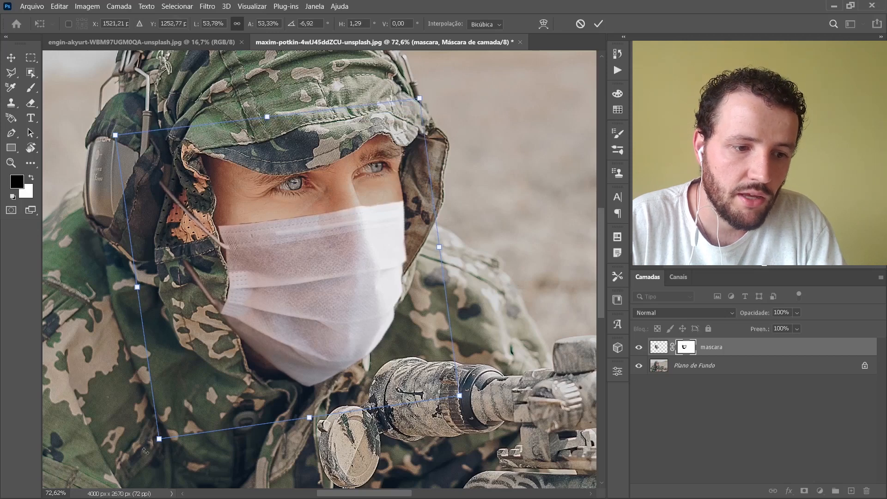
drag(159, 439, 172, 425)
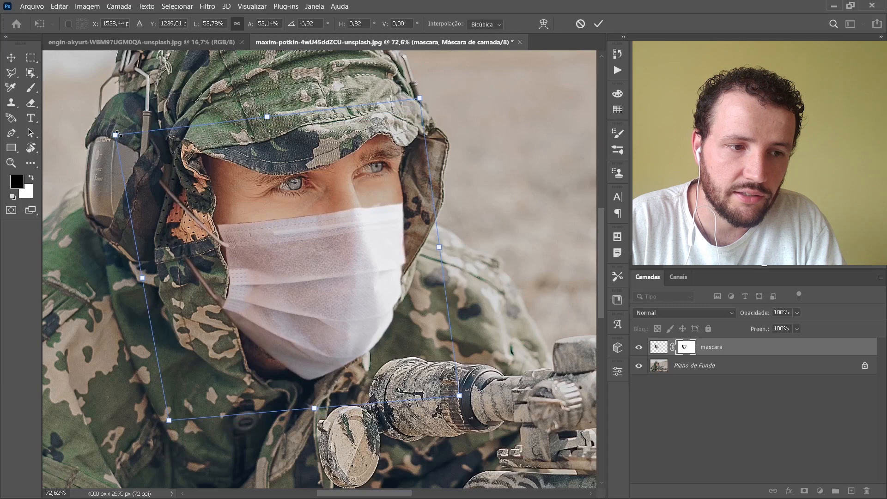
mouse_move(119, 136)
mouse_down()
mouse_move(130, 144)
mouse_move(120, 138)
mouse_up()
drag(335, 299, 338, 299)
key(Return)
Step: Nudge the face mask a few pixels to the right and slightly down on the soldier's face
drag(393, 272, 394, 273)
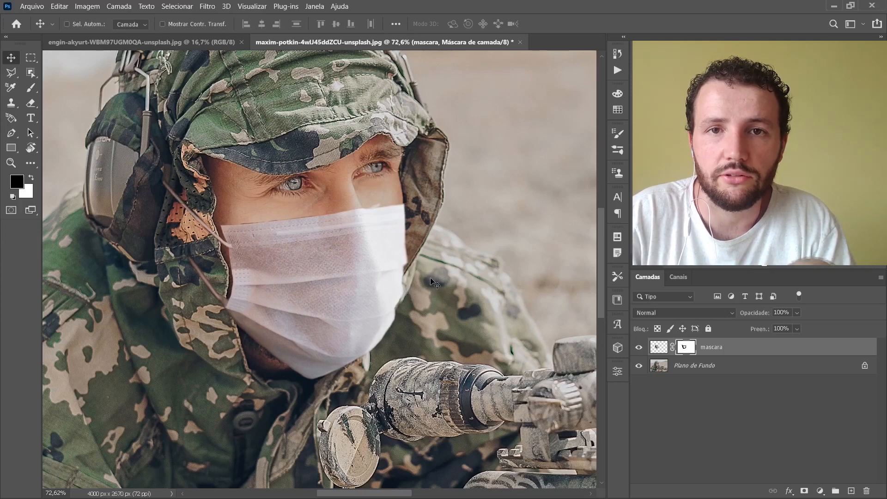
key(Right)
key(Right)
key(Right)
key(Right)
key(Right)
key(Right)
key(Down)
key(Down)
key(Left)
key(Right)
key(Right)
key(Right)
Step: Distort the face mask's two upper corners slightly inward and down to fit the face, and apply the transformation
key(ctrl+t)
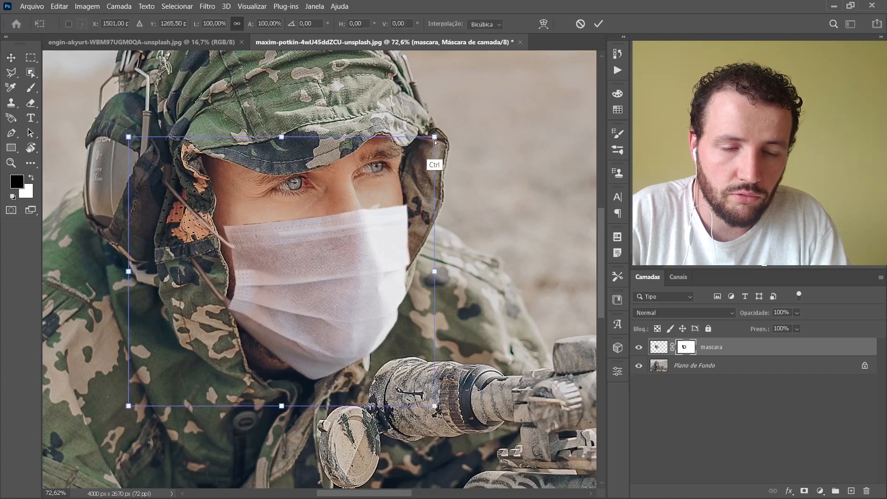
drag(435, 138, 429, 142)
drag(130, 139, 142, 142)
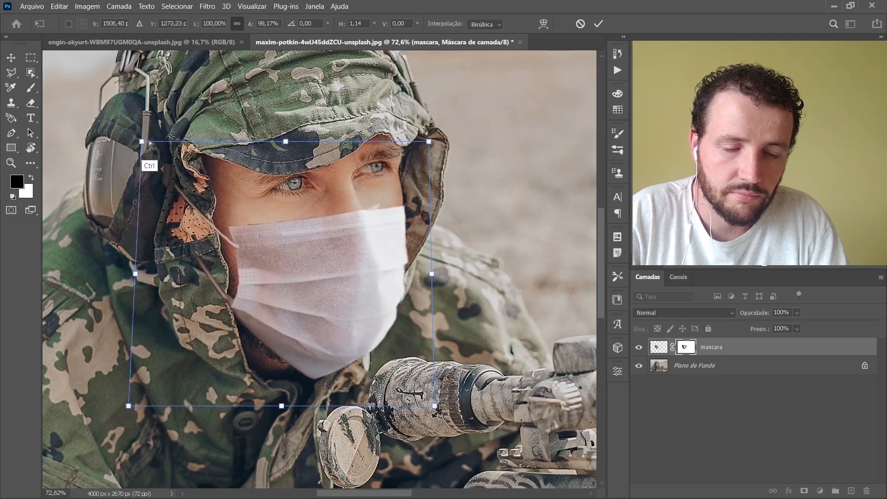
key(Return)
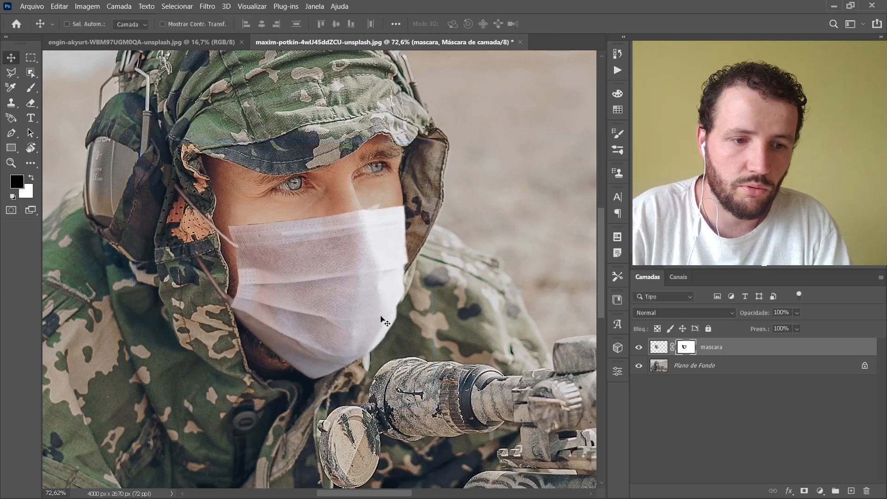
drag(380, 304, 391, 288)
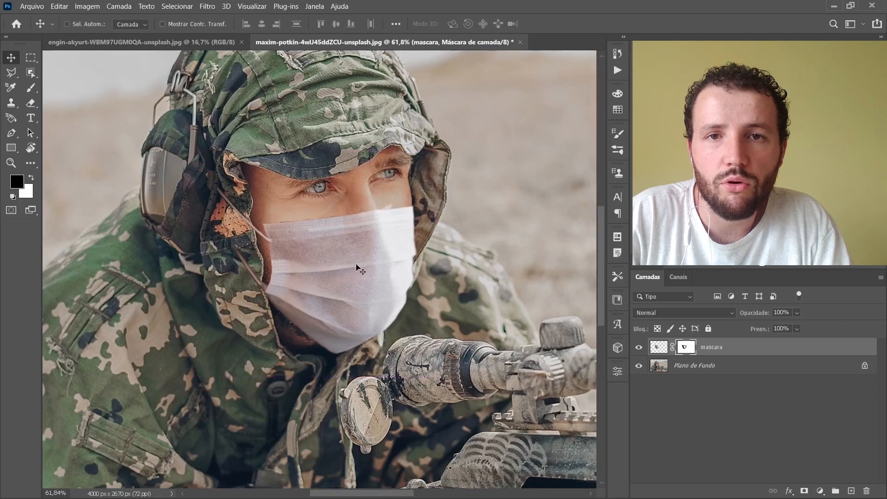
Step: Lower the opacity of the mascara layer to 95%
drag(350, 287, 366, 240)
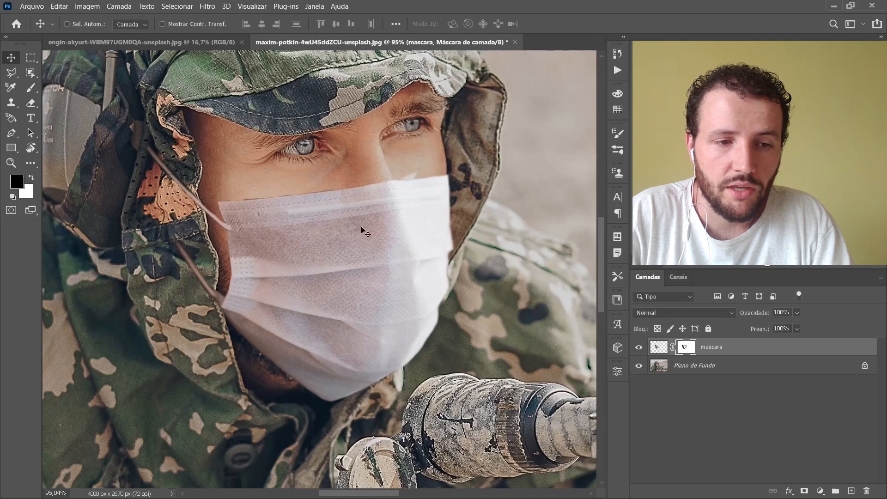
click(796, 314)
mouse_move(808, 325)
mouse_down()
mouse_move(795, 329)
mouse_move(813, 326)
mouse_up()
click(784, 313)
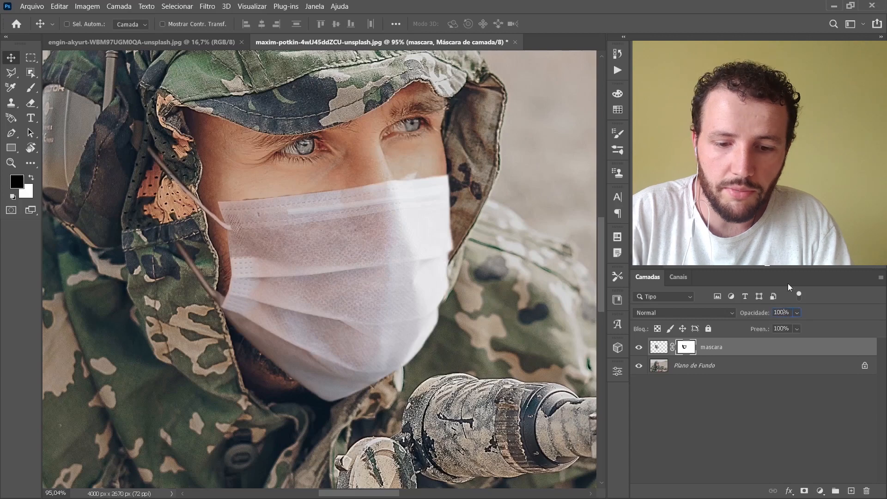
key(Down)
key(Down)
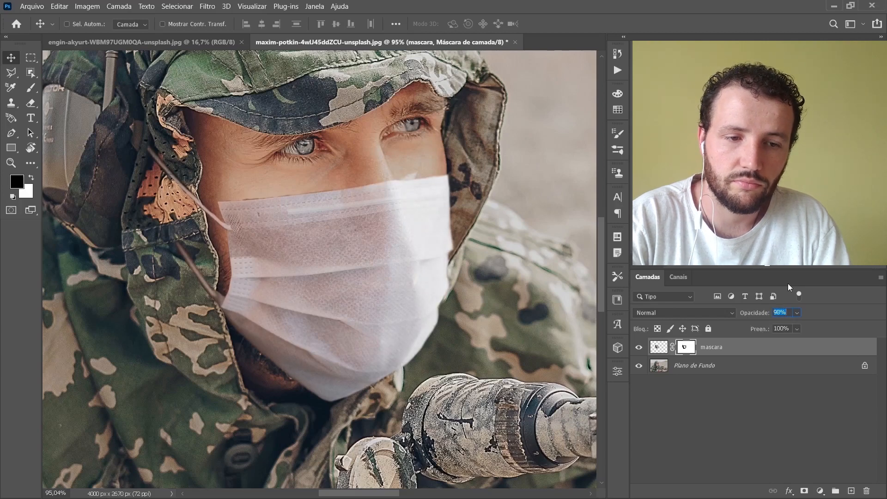
key(Up)
key(Up)
key(Down)
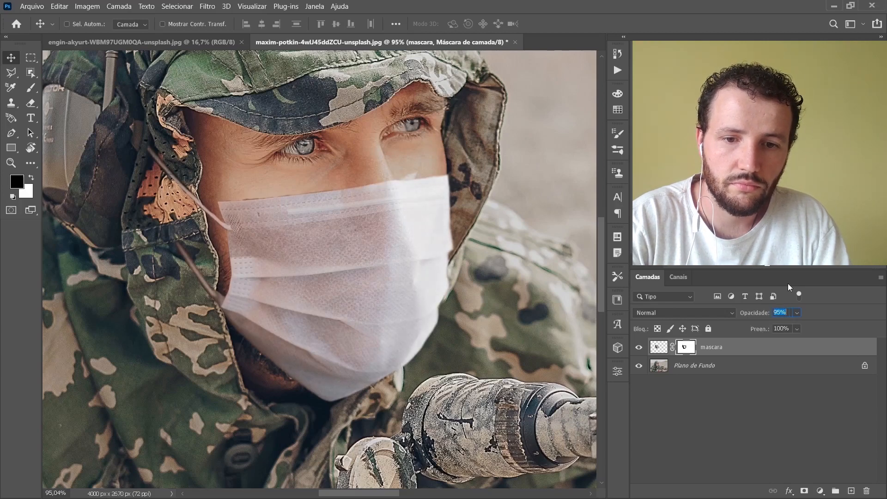
key(Return)
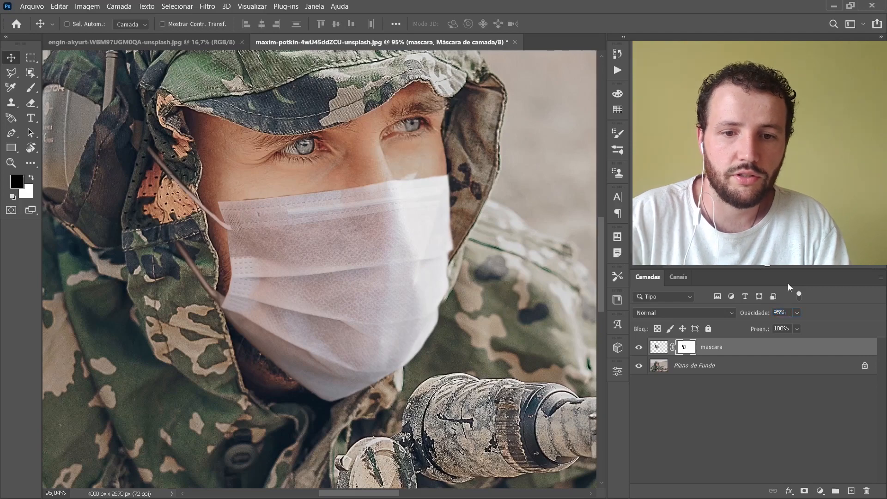
Step: Paint with a black 25 px brush on the mascara layer mask to hide the lower strap where it crosses the hood
scroll(422, 206, down, 3)
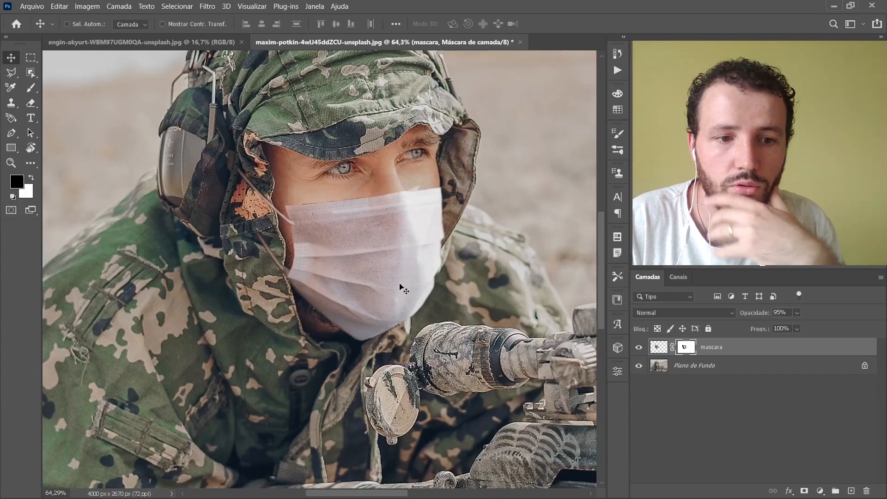
key(ctrl)
scroll(282, 236, up, 5)
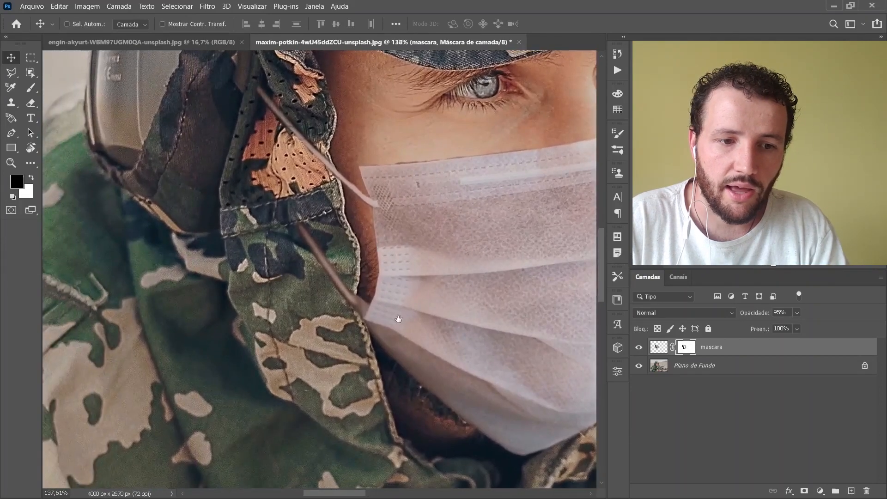
drag(460, 339, 406, 340)
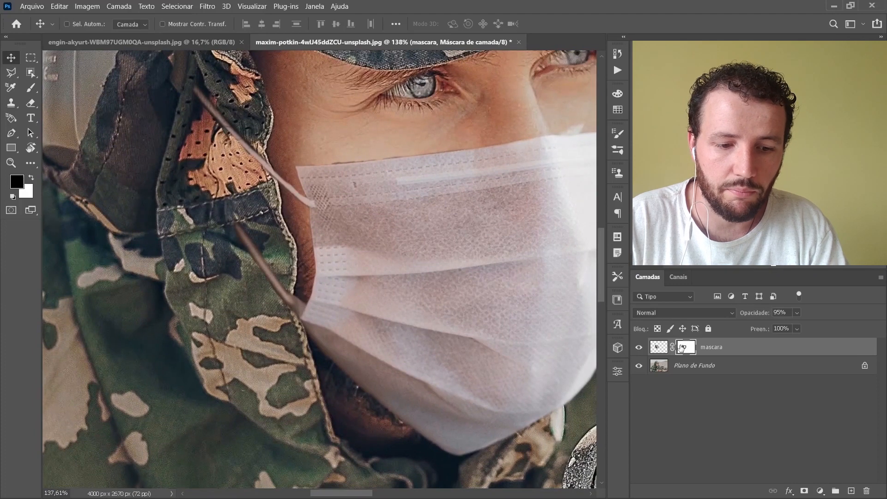
key(b)
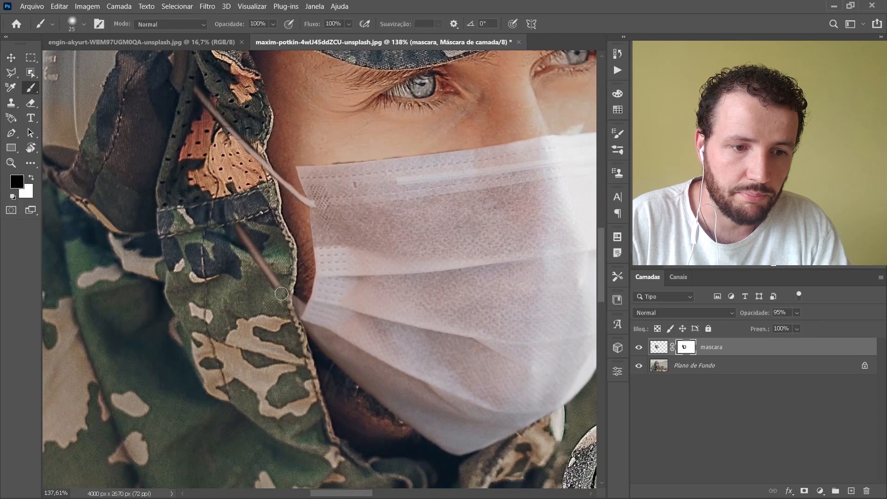
drag(264, 271, 233, 223)
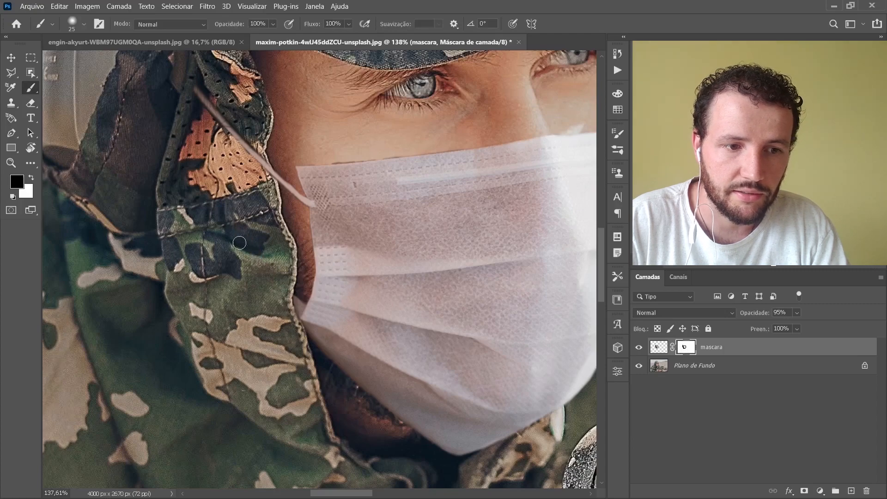
Step: Refine the layer mask along the hood's stitched edge with a 13 px brush, alternating black and white, so the lower strap ends behind the hood
scroll(305, 300, up, 6)
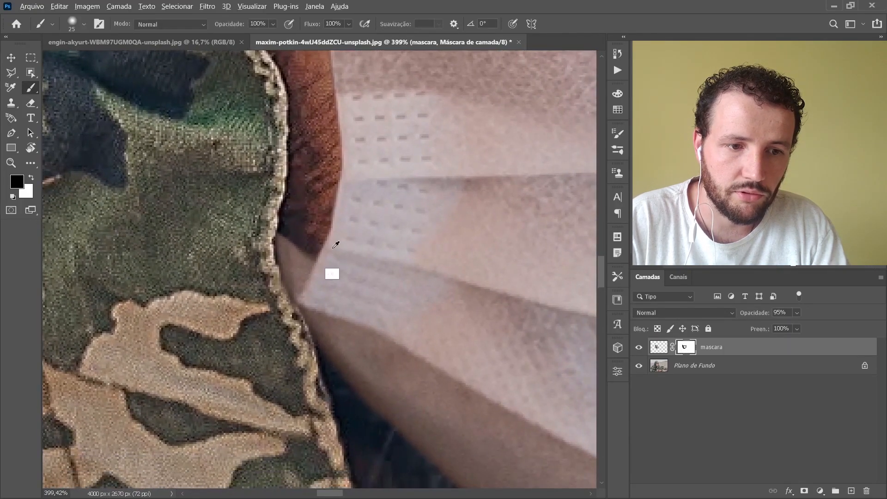
drag(333, 249, 317, 249)
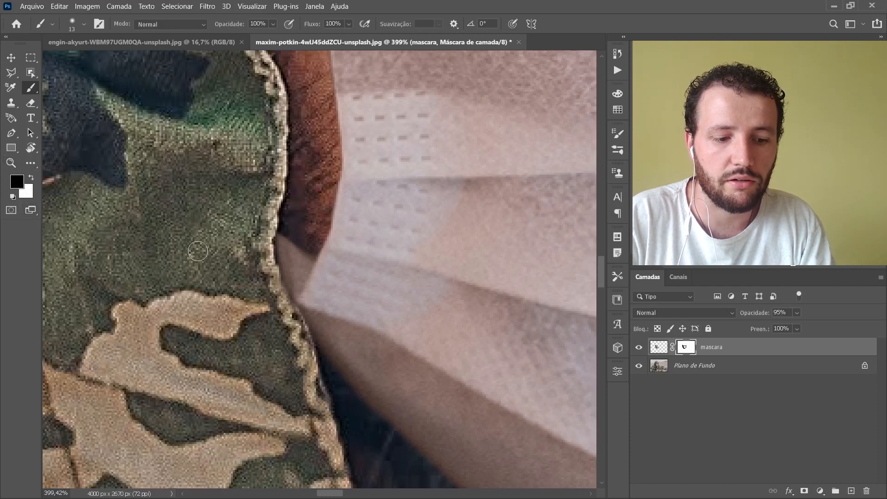
key(x)
key(x)
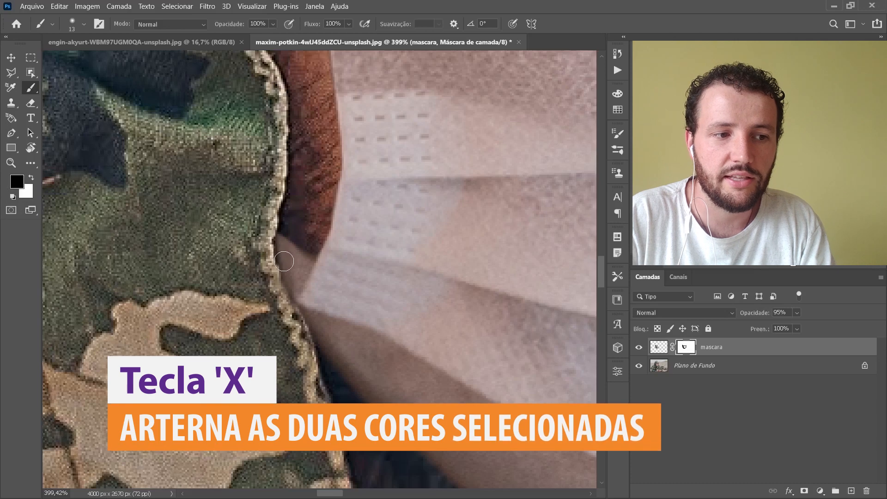
key(x)
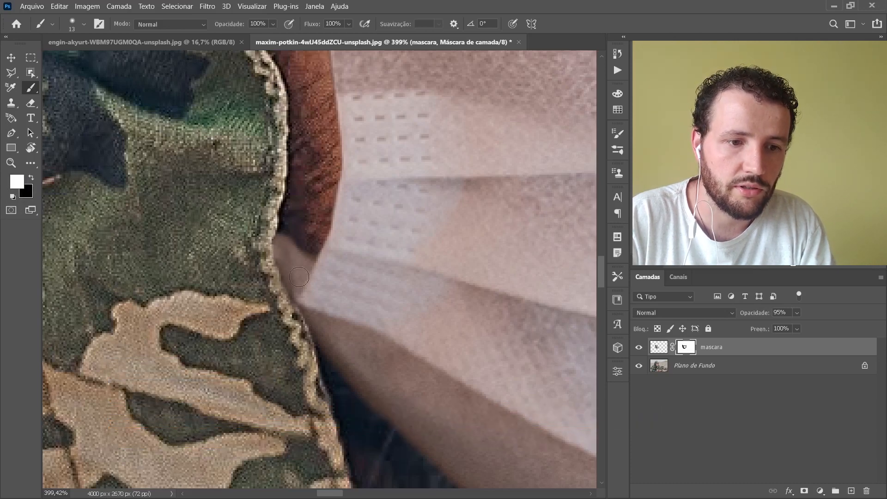
drag(292, 181, 319, 258)
key(x)
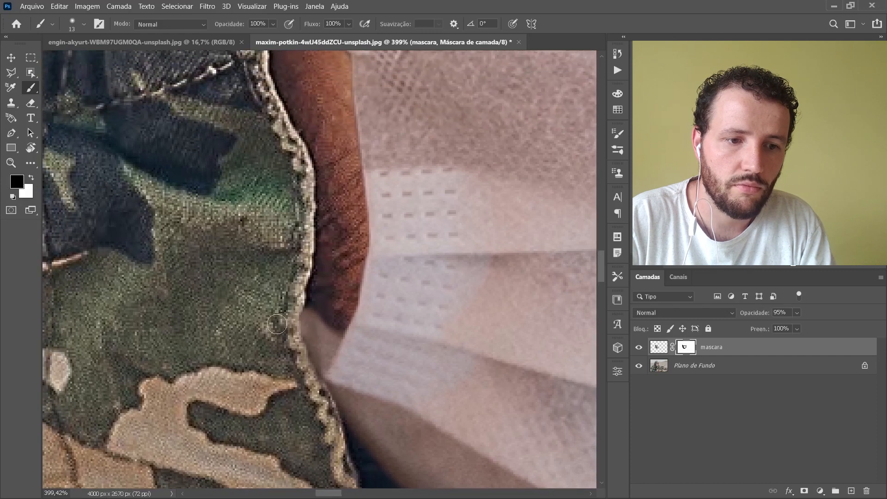
drag(289, 331, 289, 350)
mouse_move(274, 235)
mouse_down()
mouse_move(269, 214)
mouse_move(333, 450)
mouse_move(358, 490)
mouse_up()
key(x)
key(x)
mouse_move(330, 225)
mouse_down()
mouse_move(303, 182)
mouse_move(343, 283)
mouse_up()
mouse_move(344, 283)
mouse_down()
mouse_move(284, 221)
mouse_move(321, 269)
mouse_up()
drag(321, 269, 188, 126)
Step: Transform the face mask to 94.30% height, shift it slightly down, pull its outer side in to 99.16% width, and apply the transformation
scroll(239, 285, down, 15)
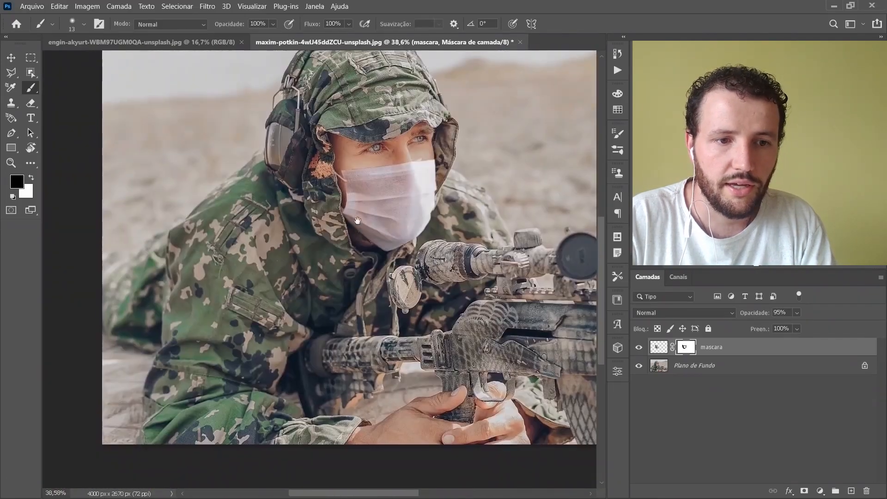
drag(358, 221, 370, 253)
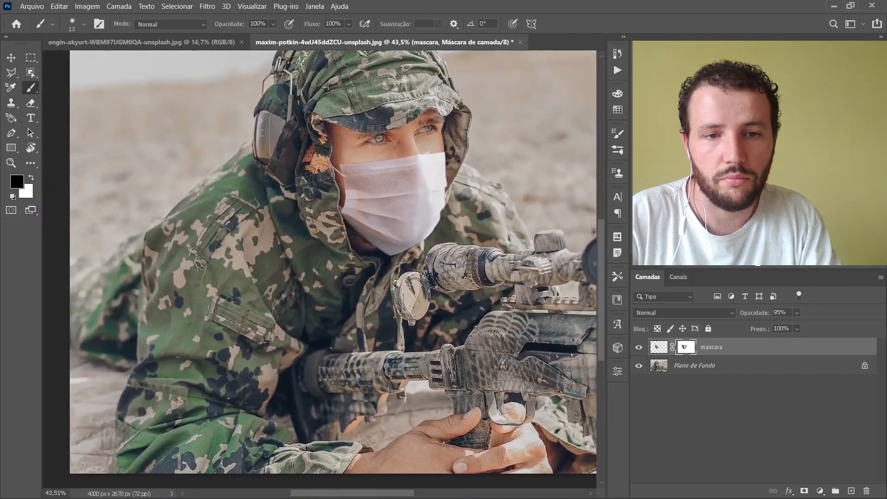
mouse_move(414, 221)
mouse_down()
mouse_move(427, 228)
mouse_move(443, 192)
mouse_move(359, 292)
mouse_move(370, 286)
mouse_move(335, 309)
mouse_move(377, 277)
mouse_move(402, 279)
mouse_up()
key(v)
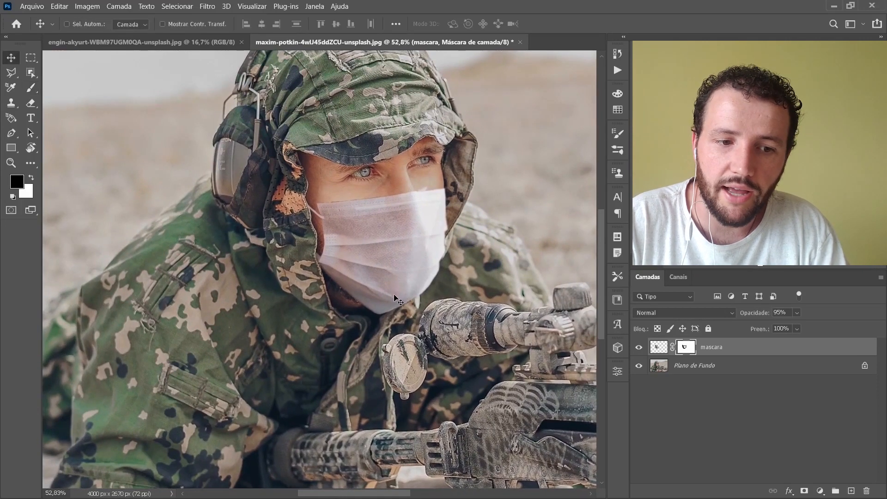
key(ctrl+t)
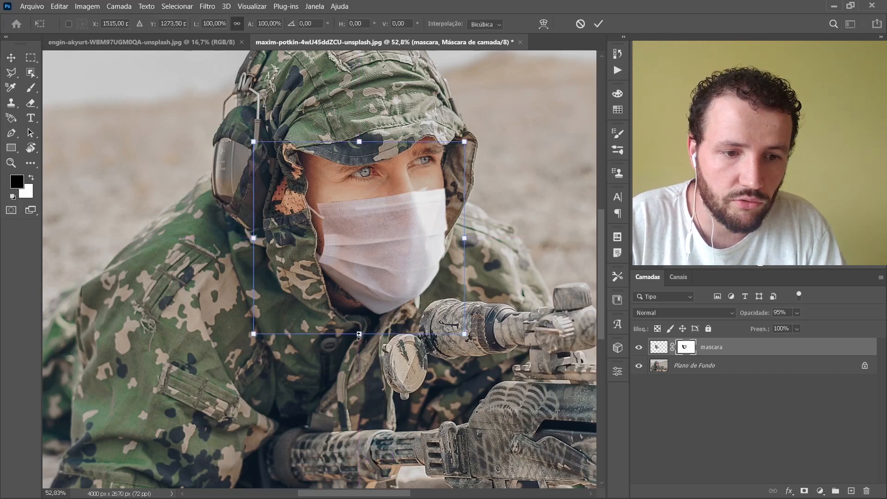
drag(358, 335, 359, 323)
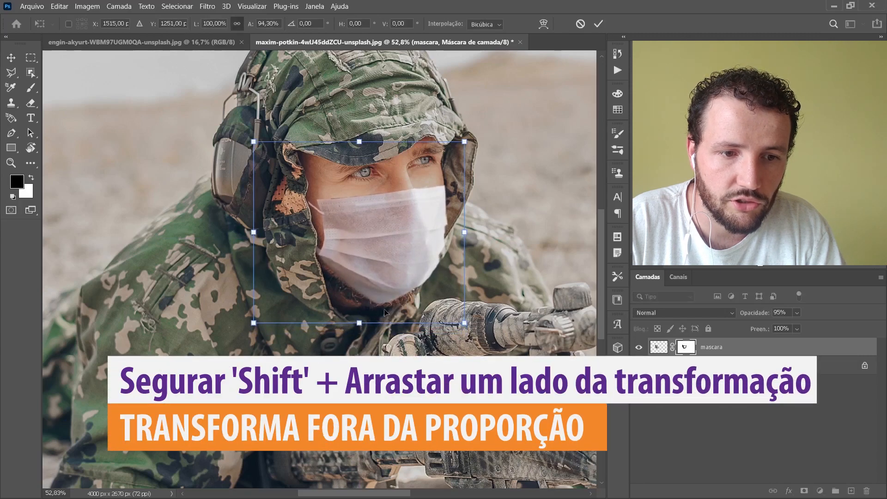
drag(421, 251, 429, 234)
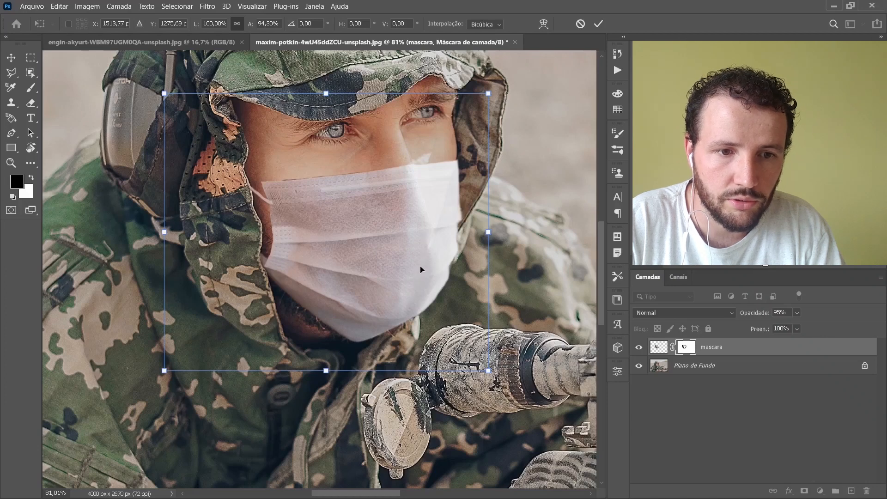
drag(488, 232, 485, 229)
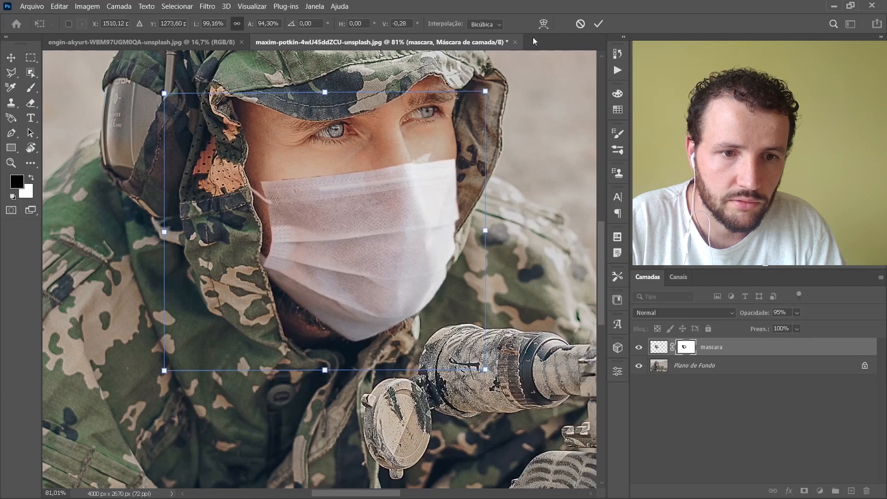
click(598, 24)
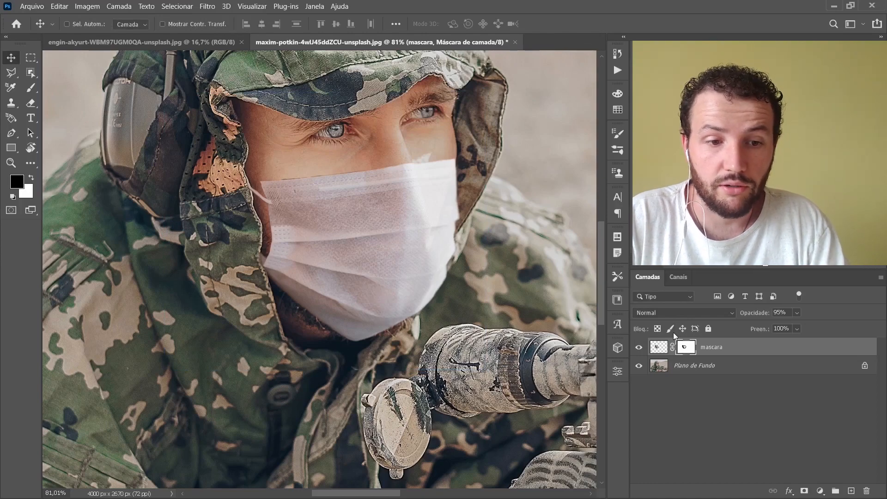
Step: Touch up the layer mask with the black brush where the lower strap meets the hood's edge
key(ctrl+space)
drag(245, 192, 379, 187)
key(b)
key(x)
key(x)
scroll(273, 268, down, 5)
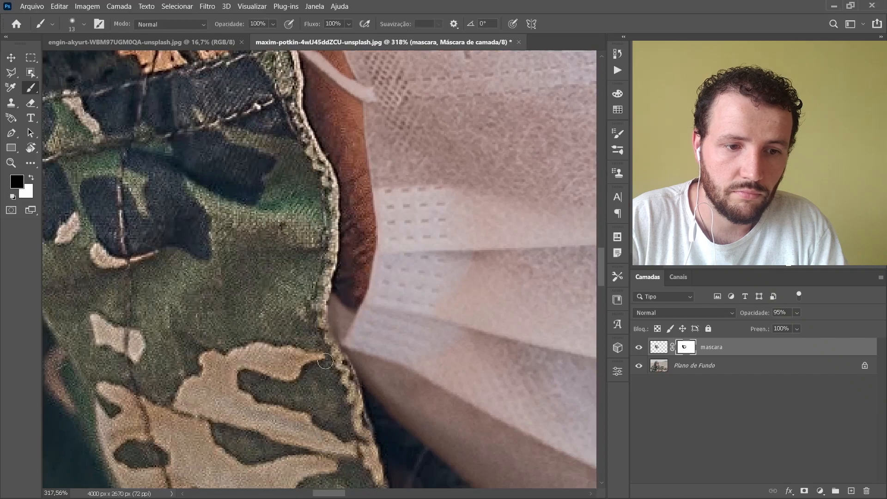
Step: Examine how the face mask blends with the soldier's face, both close up and in the whole photo
scroll(368, 303, down, 5)
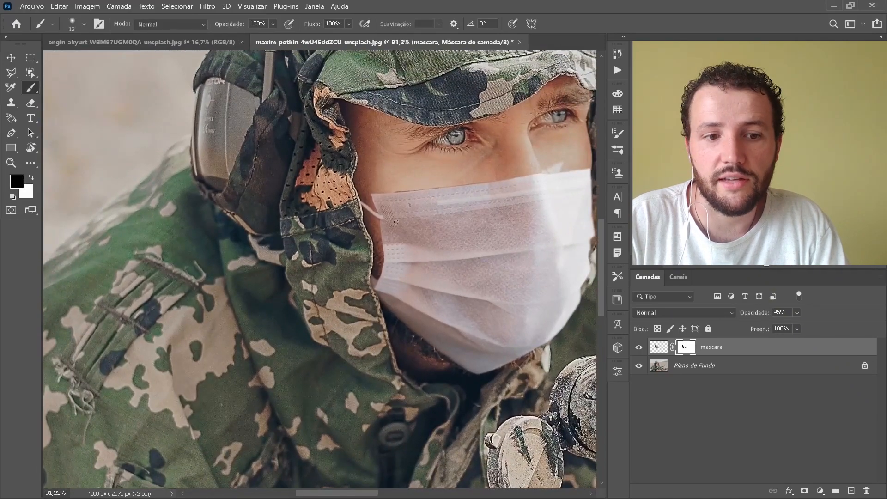
scroll(422, 208, down, 5)
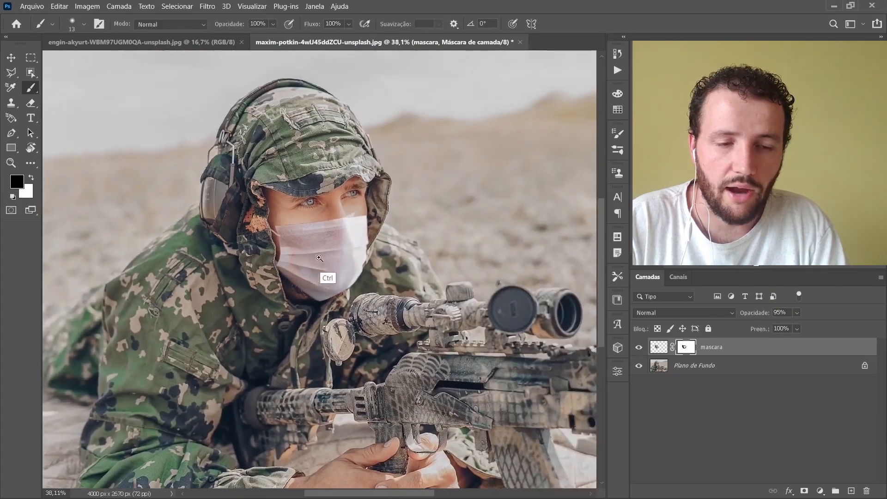
drag(319, 258, 339, 257)
drag(402, 257, 318, 258)
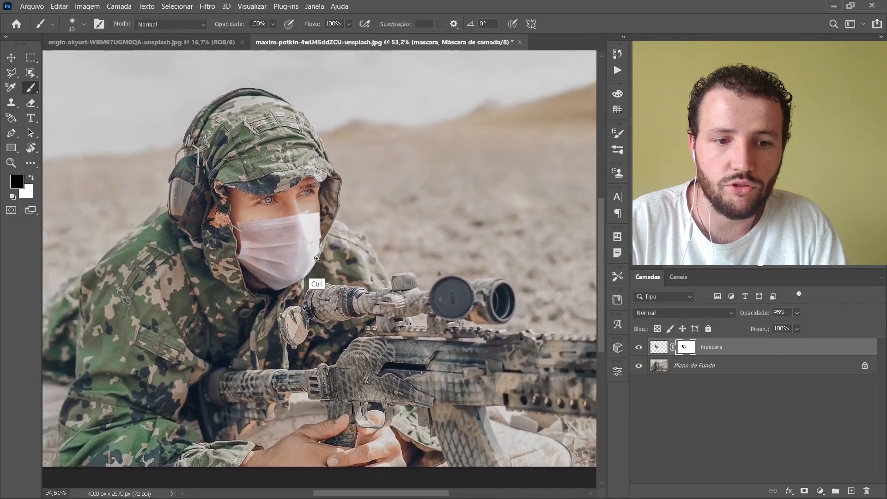
scroll(317, 258, down, 1)
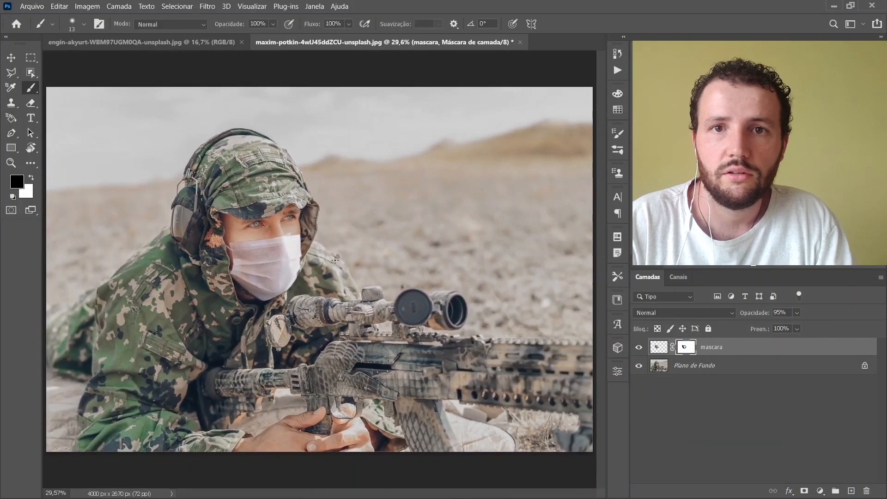
key(ctrl)
mouse_move(319, 254)
mouse_down()
mouse_move(292, 275)
mouse_move(346, 238)
mouse_move(311, 267)
mouse_move(325, 253)
mouse_up()
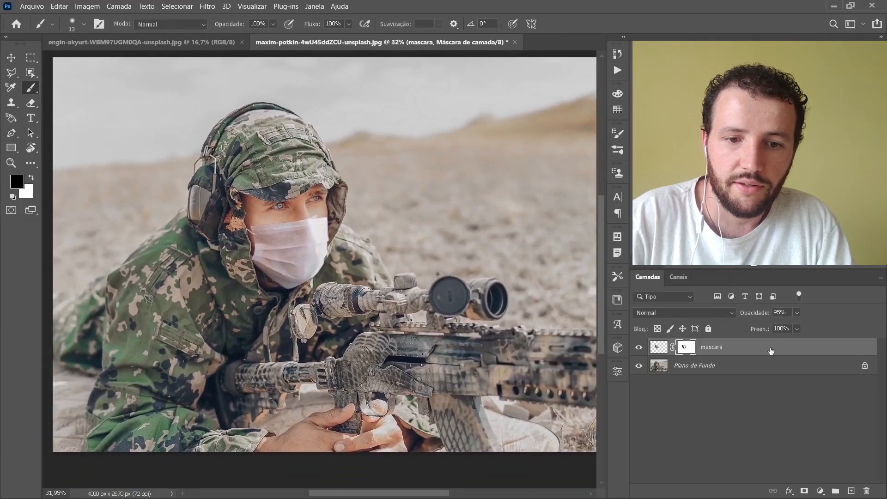
Step: Add a Curves adjustment layer above Plano de Fundo, raising the midtones and anchoring the shadows at input 61, output 62
click(740, 368)
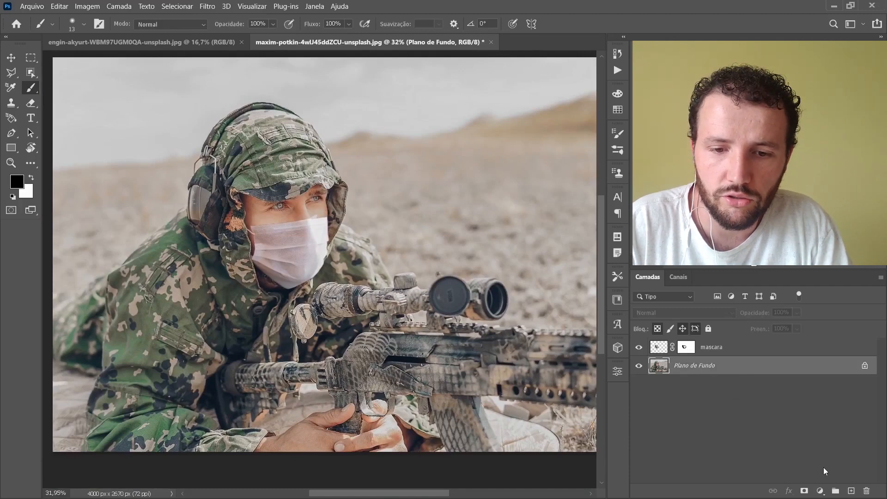
click(820, 492)
click(828, 345)
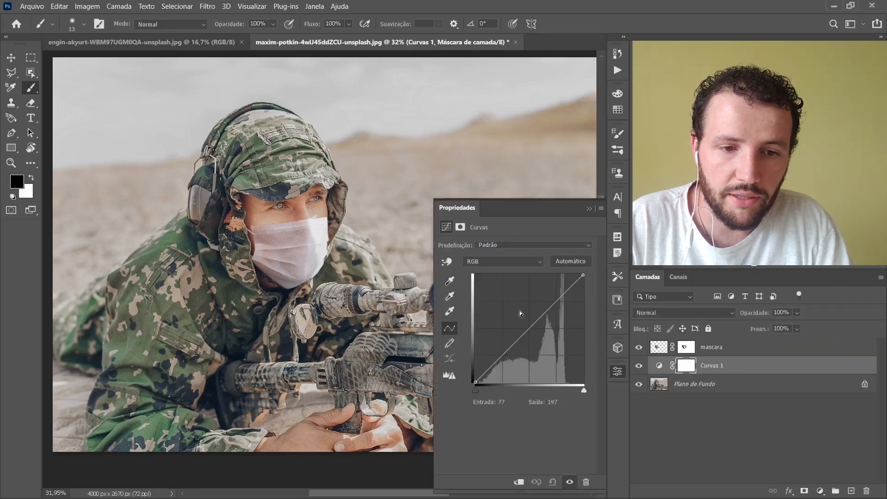
drag(526, 332, 541, 307)
click(499, 355)
drag(500, 355, 501, 357)
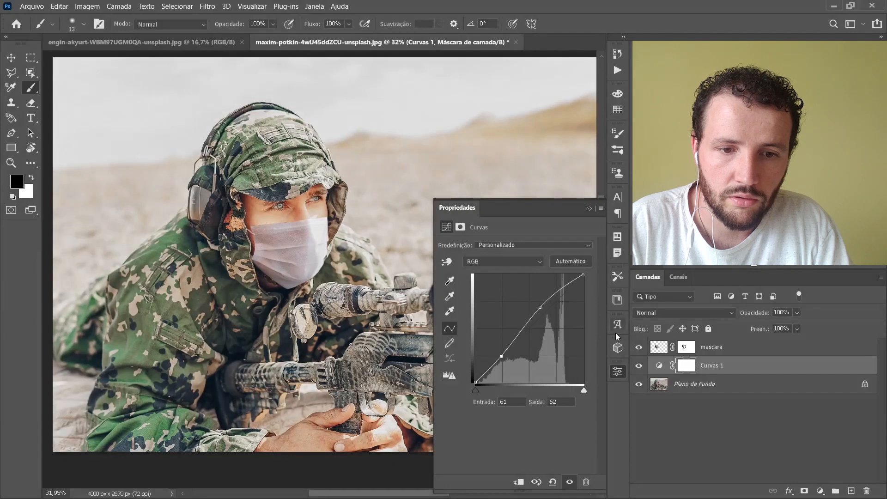
click(589, 209)
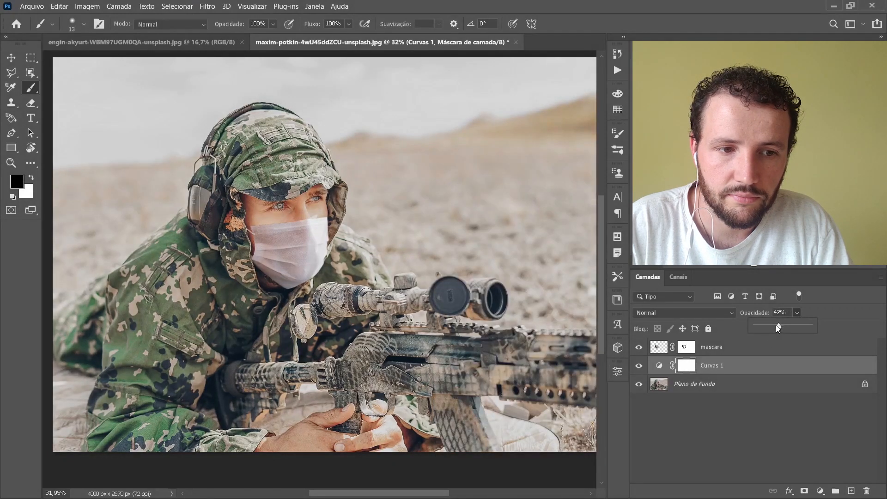
Step: Reduce the opacity of the Curvas 1 layer to 47% and compare the photo with and without the adjustment
drag(776, 326, 779, 326)
click(640, 368)
click(640, 367)
Step: Add a Levels adjustment layer above the mascara layer and clip it to that layer
mouse_move(305, 221)
mouse_down()
mouse_move(343, 215)
mouse_move(319, 226)
mouse_up()
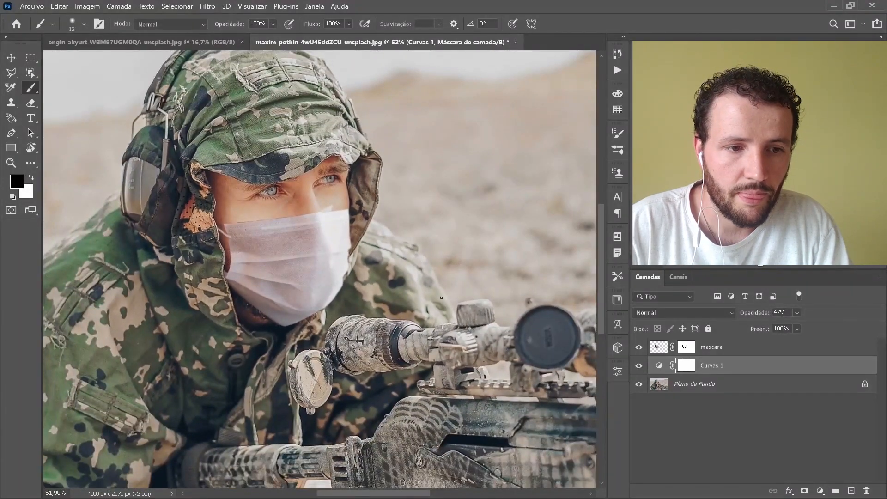
click(711, 347)
mouse_move(478, 278)
mouse_down()
mouse_move(434, 276)
mouse_move(478, 275)
mouse_up()
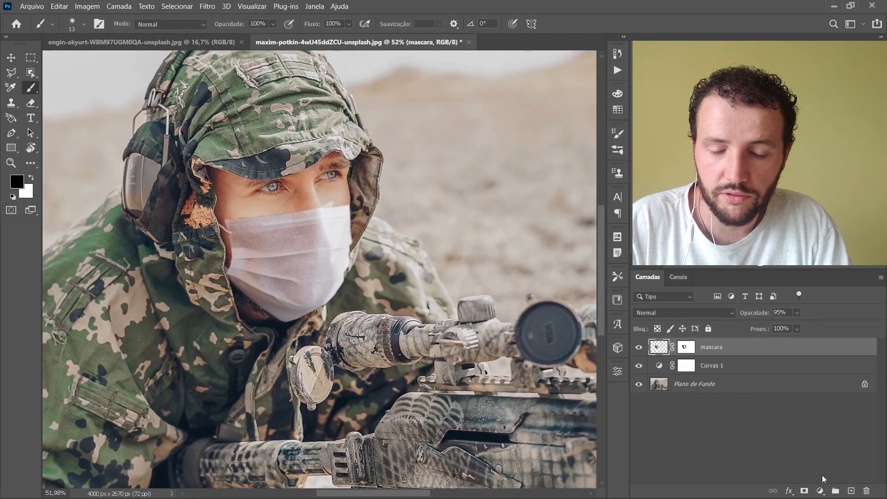
click(821, 491)
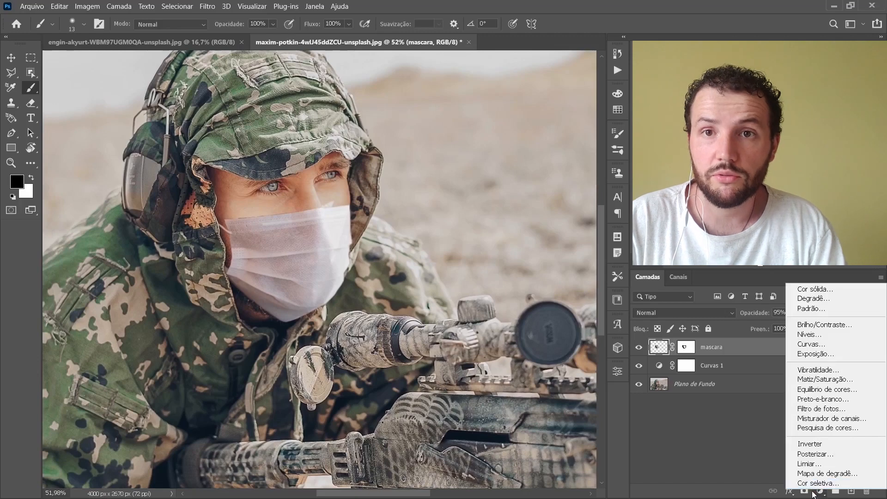
click(809, 335)
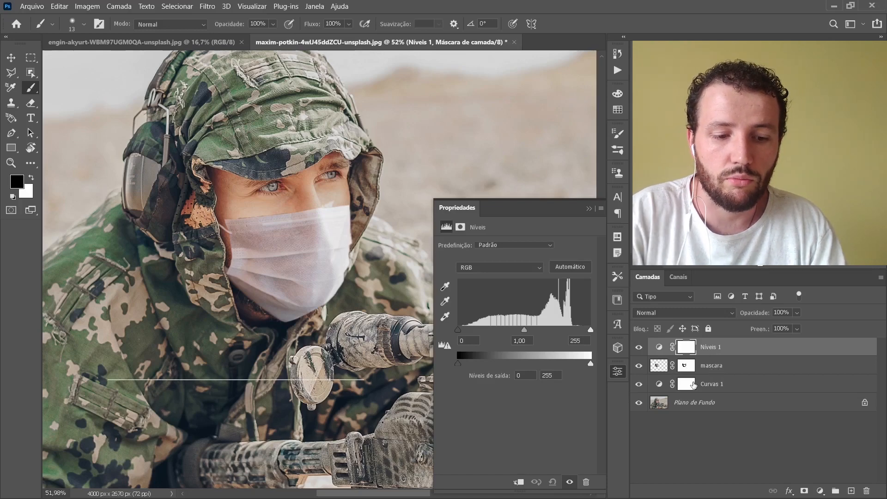
key(ctrl+alt+g)
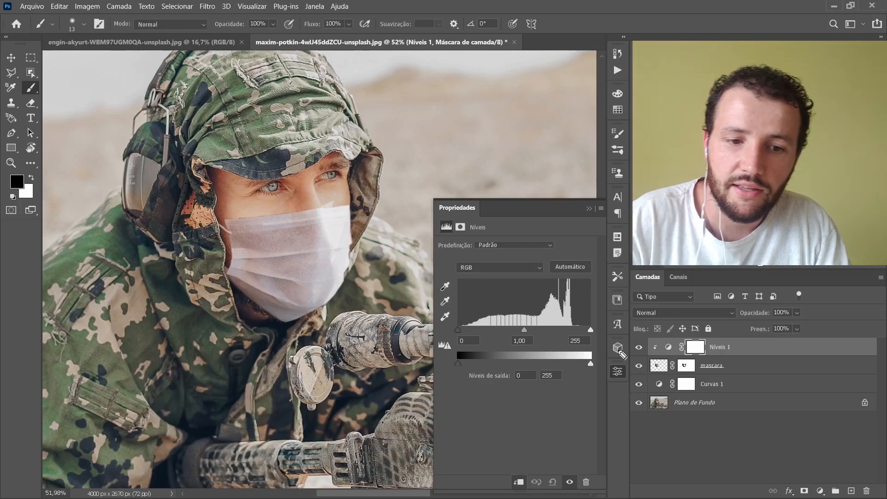
mouse_move(470, 415)
mouse_down()
mouse_move(518, 465)
mouse_move(497, 459)
mouse_move(518, 471)
mouse_move(524, 448)
mouse_up()
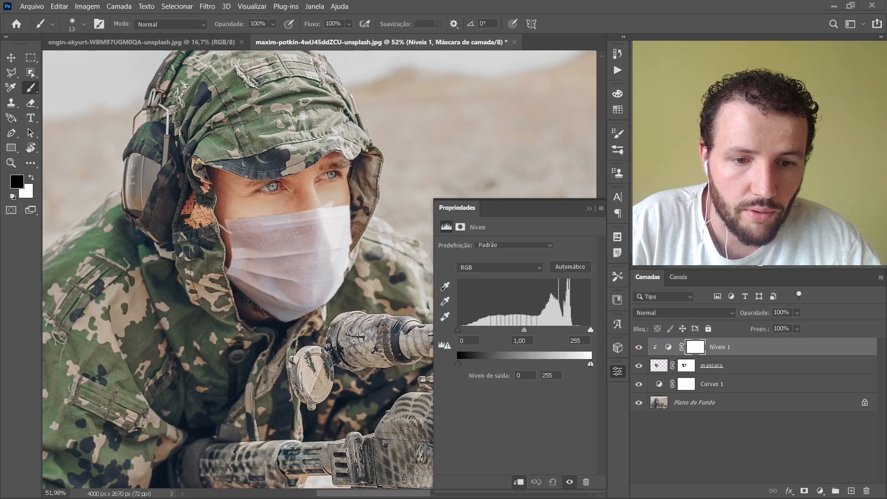
Step: Set the RGB white input level to 246 and white output level to 249, and the red channel's white input level to 236
drag(592, 365, 589, 370)
drag(591, 330, 586, 333)
click(530, 266)
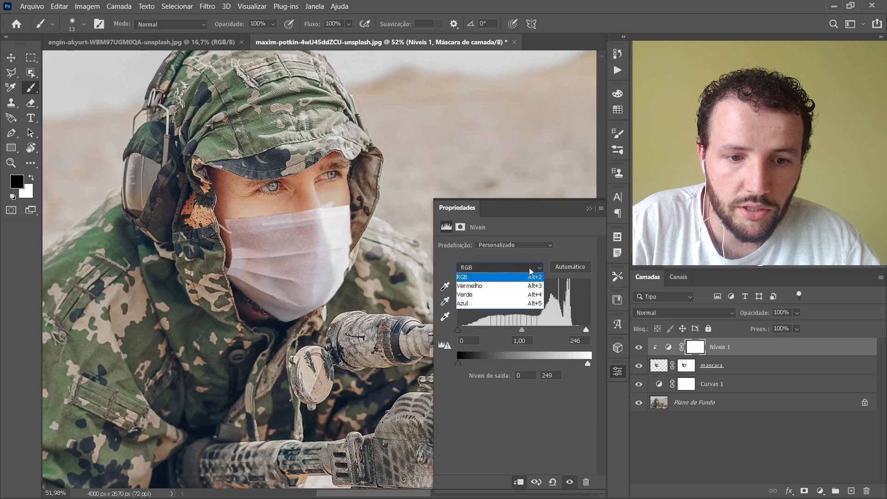
click(510, 286)
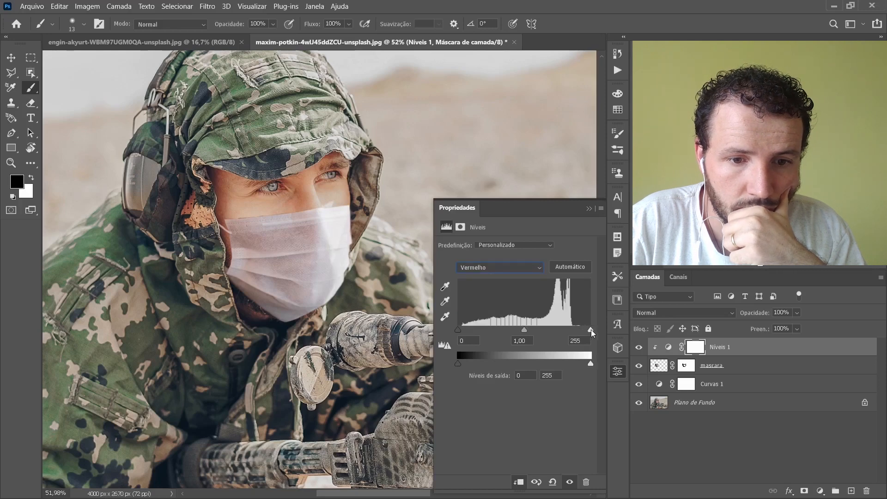
drag(580, 331, 584, 332)
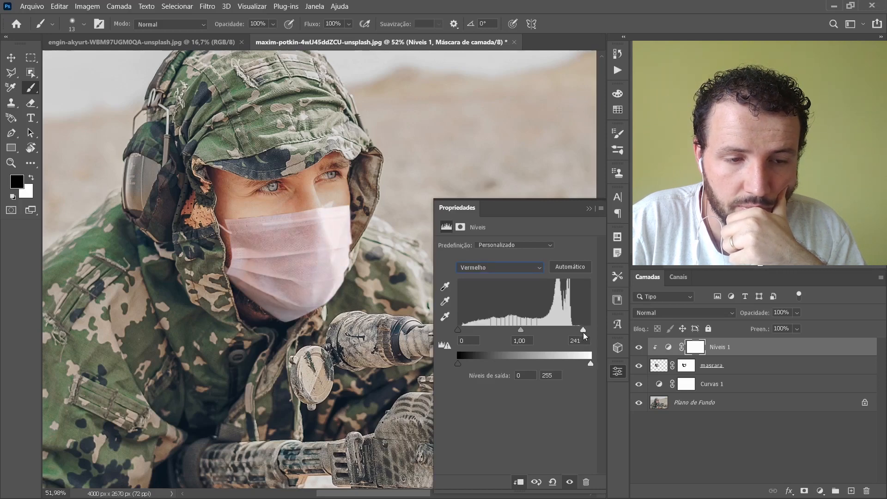
Step: Set the green channel's white input to 242 and midtones to 1,15, and raise the red channel's black input to about 13
click(534, 269)
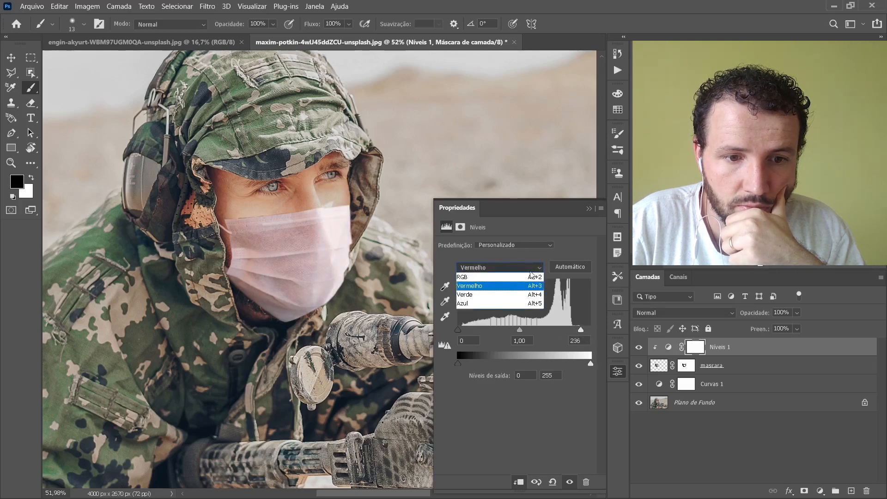
click(509, 296)
drag(586, 331, 583, 332)
click(512, 268)
click(494, 287)
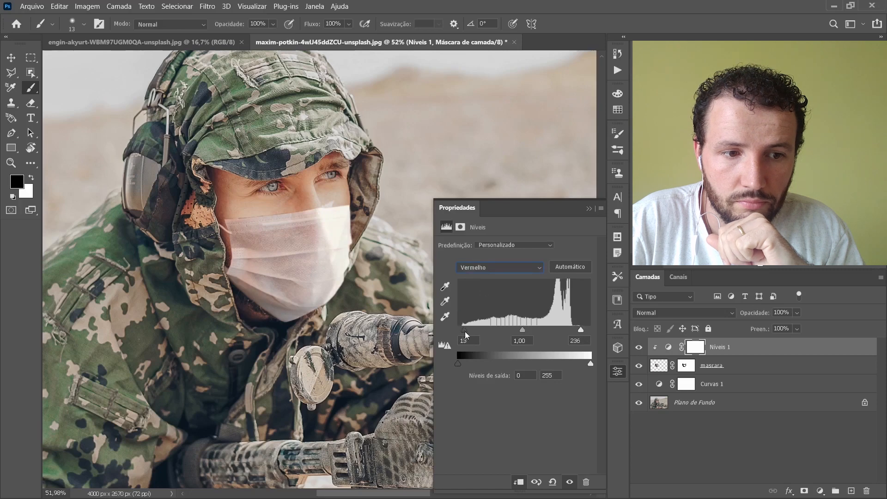
key(alt+4)
drag(521, 330, 514, 332)
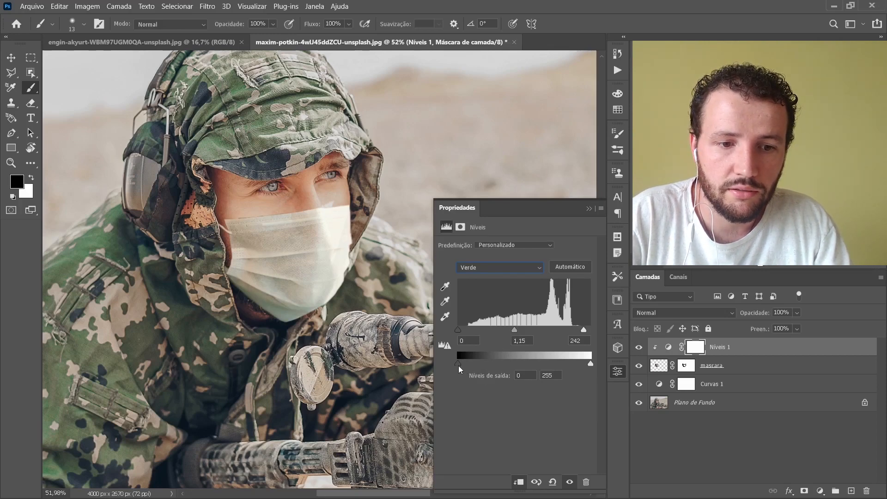
mouse_move(458, 363)
mouse_down()
mouse_move(495, 359)
mouse_move(456, 364)
mouse_up()
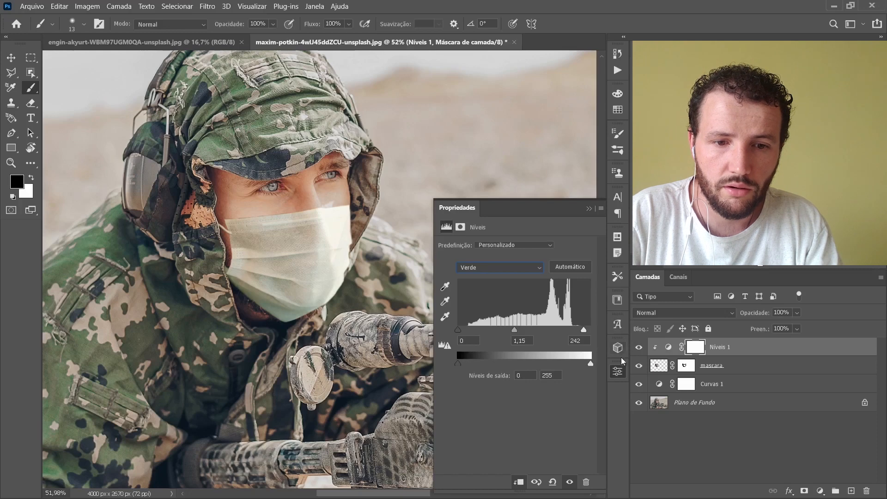
Step: Darken the RGB midtones of the Levels adjustment to 0,85 and close its properties
click(538, 273)
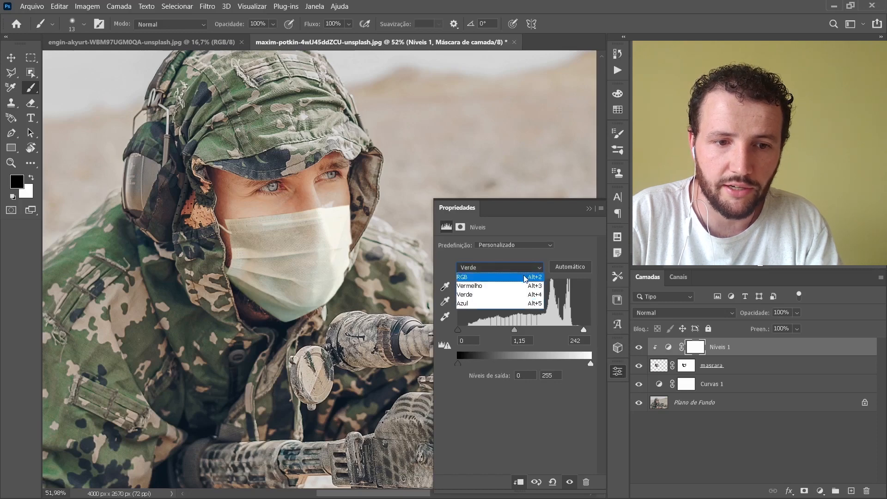
click(490, 271)
mouse_move(523, 329)
mouse_down()
mouse_move(509, 329)
mouse_move(542, 332)
mouse_move(528, 332)
mouse_up()
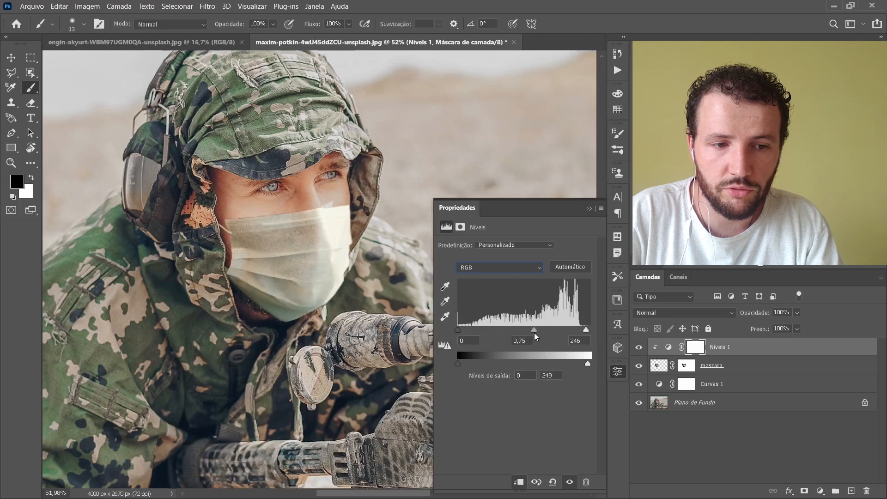
drag(534, 334, 528, 334)
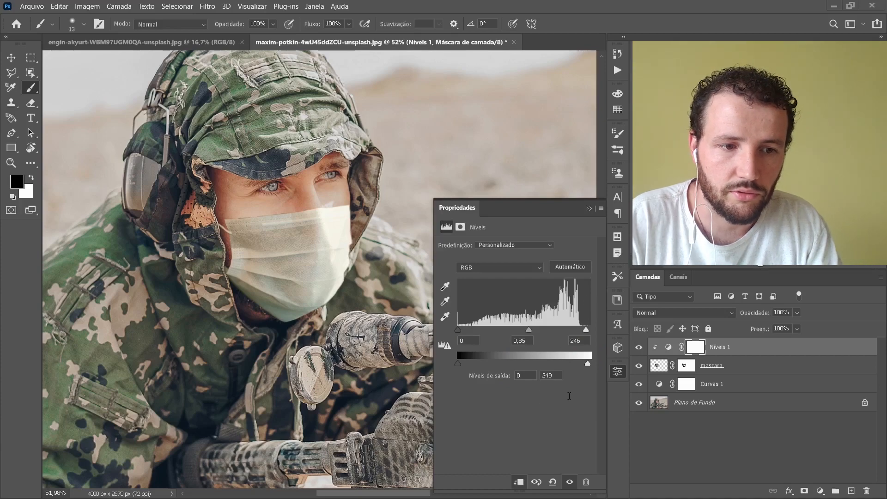
click(618, 372)
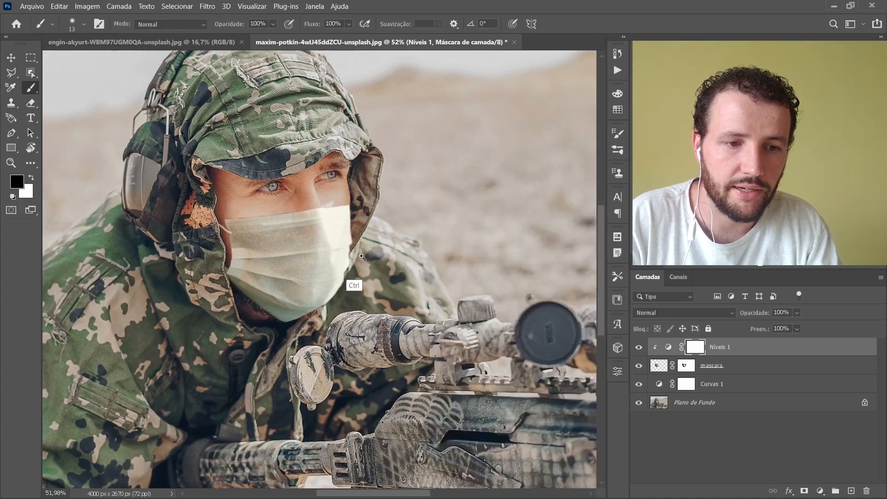
Step: Paint black on the mascara layer mask along the face mask's upper edge to remove the dark fringe below the eyes
scroll(353, 283, down, 3)
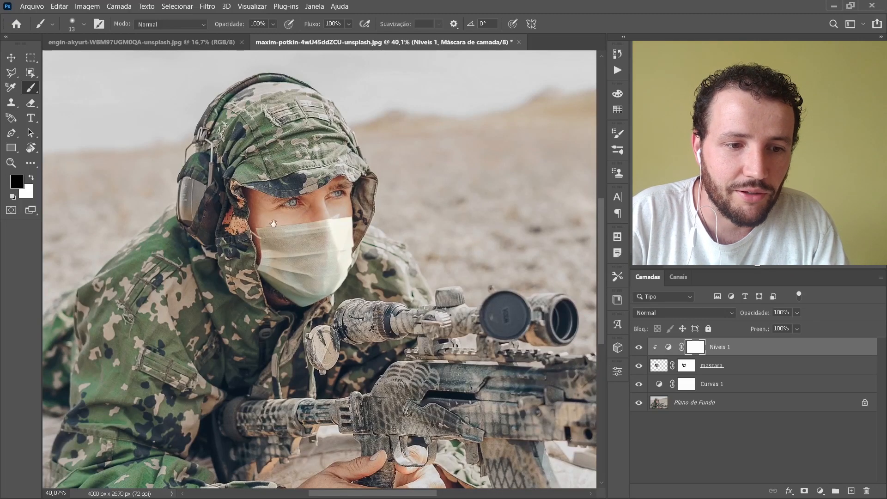
drag(269, 226, 333, 202)
mouse_move(354, 239)
mouse_down()
mouse_move(302, 259)
mouse_move(175, 258)
mouse_up()
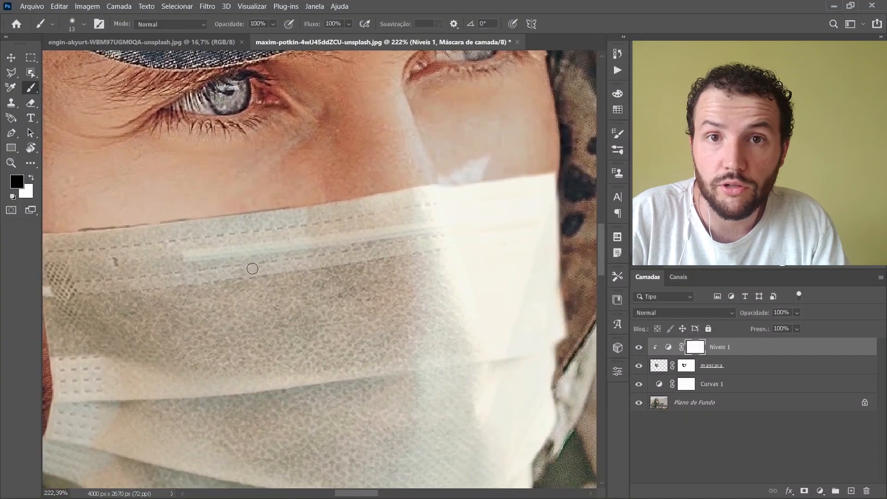
drag(301, 276, 389, 263)
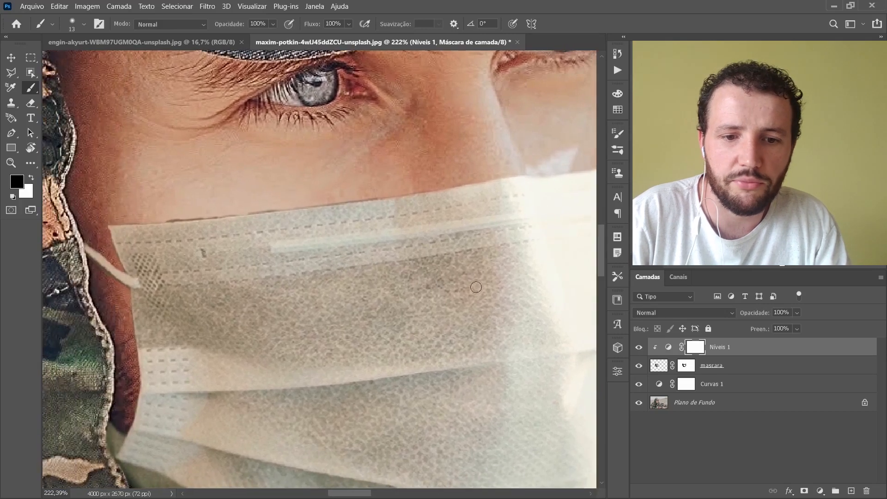
click(686, 366)
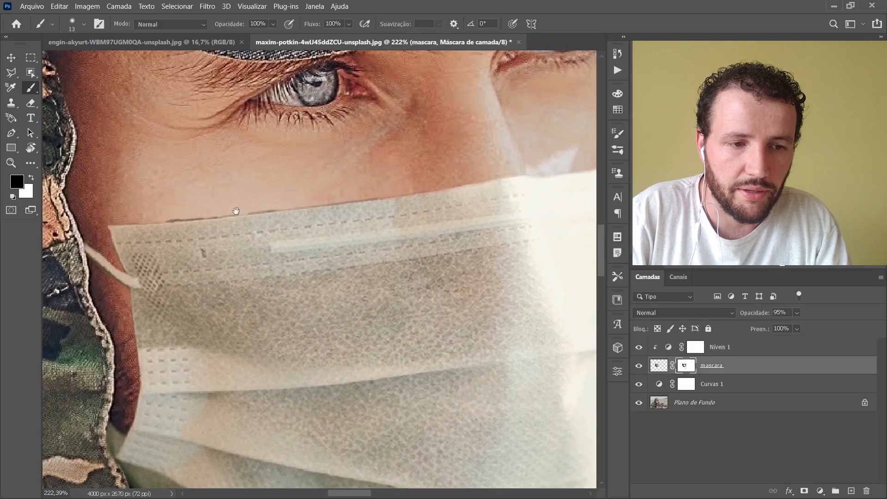
scroll(233, 252, up, 3)
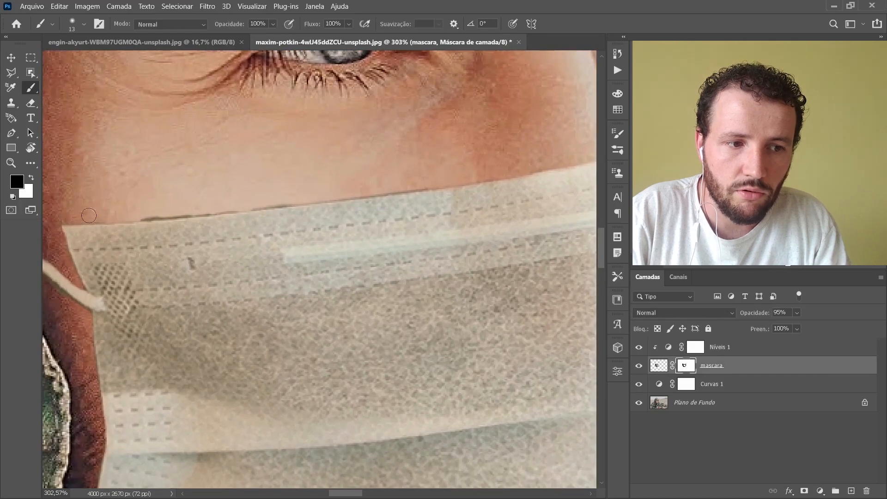
drag(110, 218, 421, 184)
drag(477, 175, 241, 225)
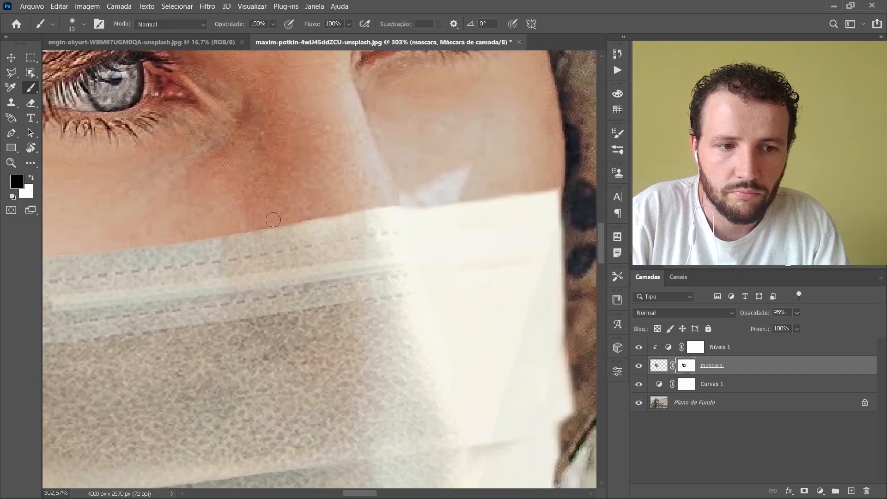
mouse_move(280, 238)
mouse_down()
mouse_move(487, 166)
mouse_move(276, 221)
mouse_move(415, 184)
mouse_move(300, 218)
mouse_move(307, 234)
mouse_up()
Step: Touch up the mascara layer mask around the upper strap and the face mask's edges with a smaller black brush of size 8
key(v)
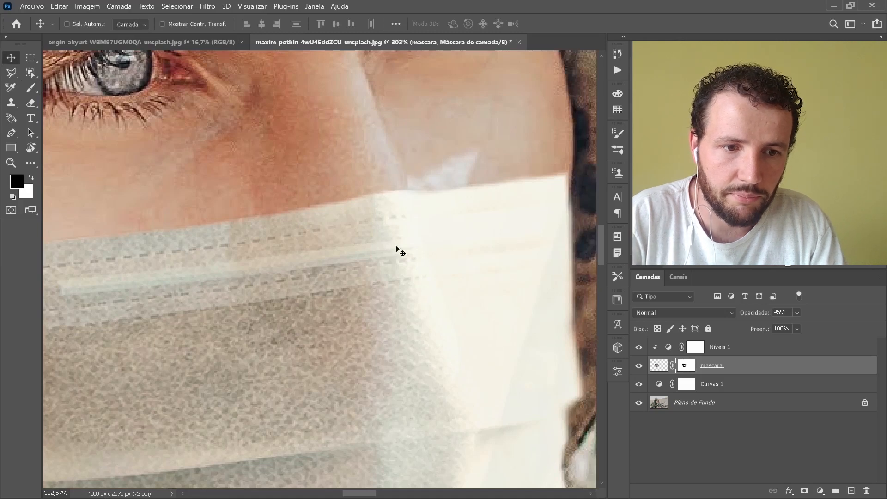
drag(365, 280, 371, 276)
drag(279, 315, 496, 264)
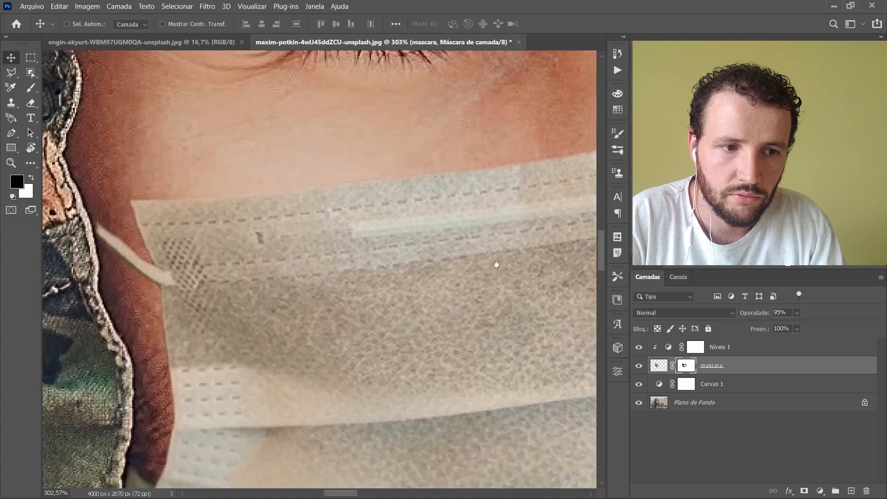
key(b)
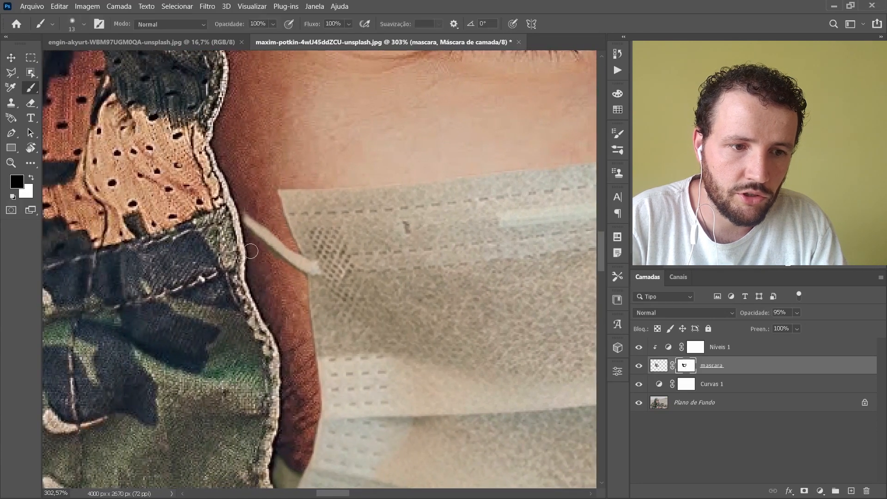
key(x)
key(x)
drag(230, 208, 203, 74)
key(x)
key(x)
drag(333, 318, 284, 300)
drag(383, 294, 396, 295)
mouse_move(388, 295)
mouse_down()
mouse_move(342, 271)
mouse_move(359, 273)
mouse_up()
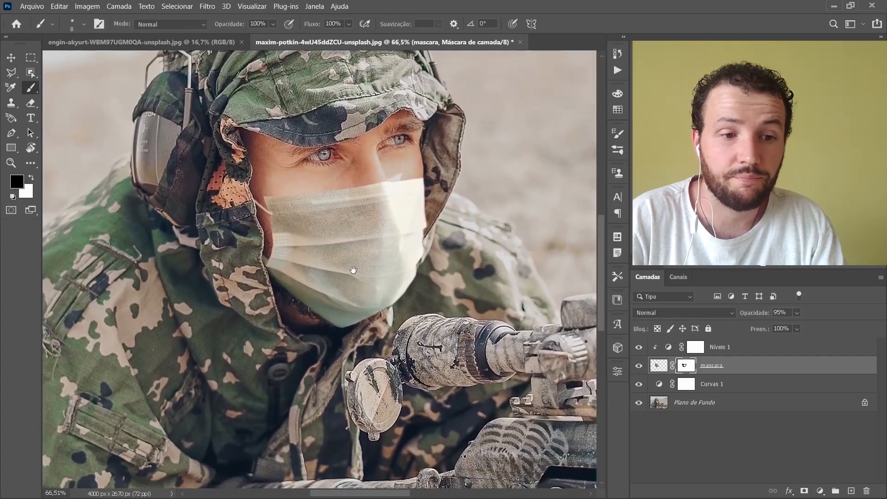
Step: Add a Curves adjustment layer directly above Curvas 1, darkening the midtones at input 132, output 113
drag(343, 201, 373, 184)
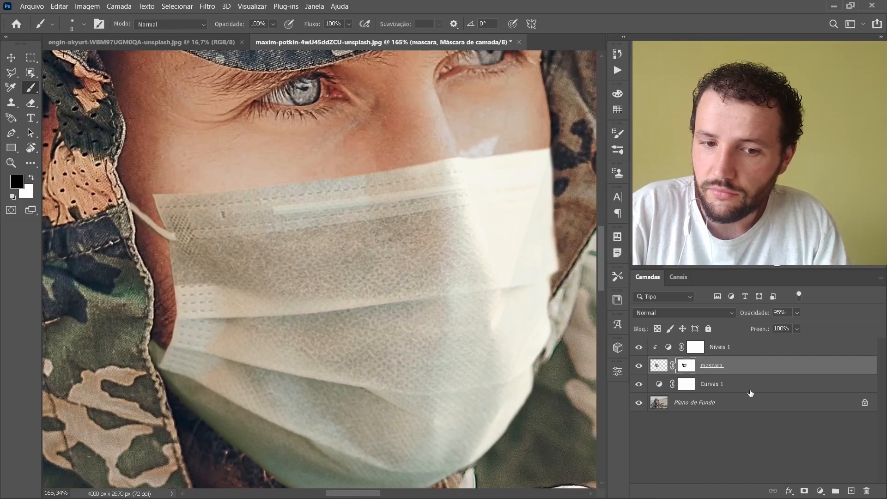
click(735, 384)
click(819, 492)
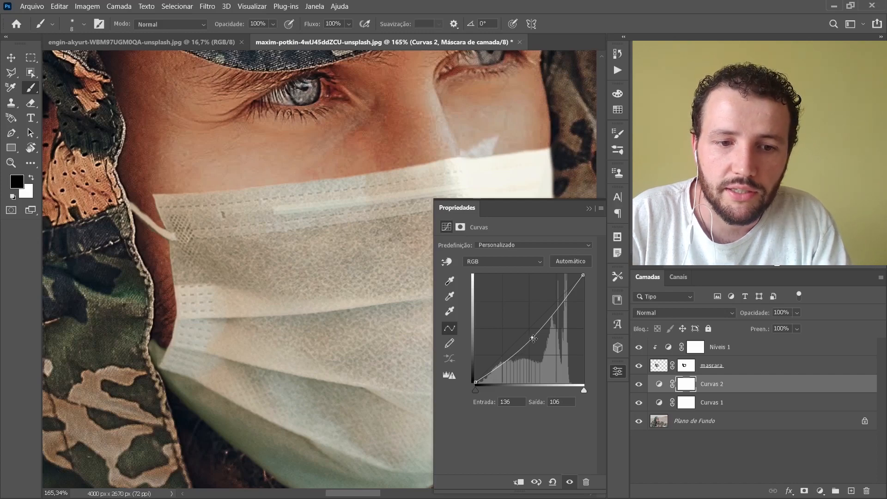
drag(534, 338, 531, 331)
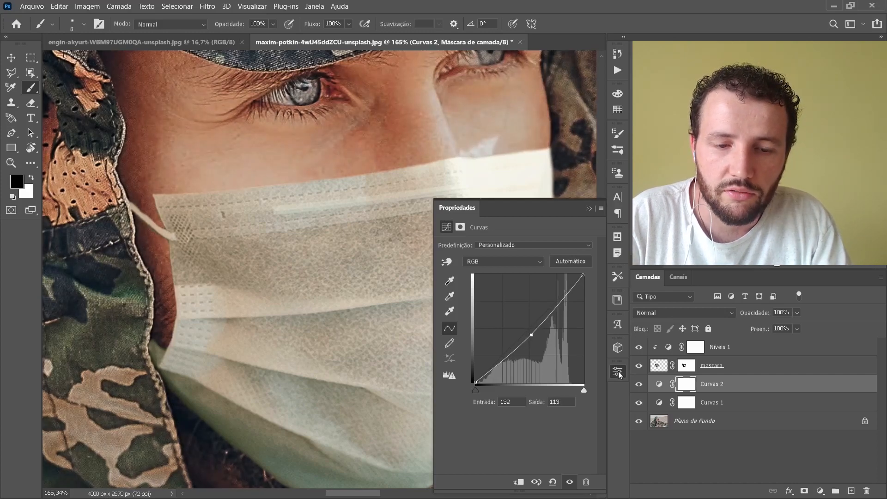
click(619, 372)
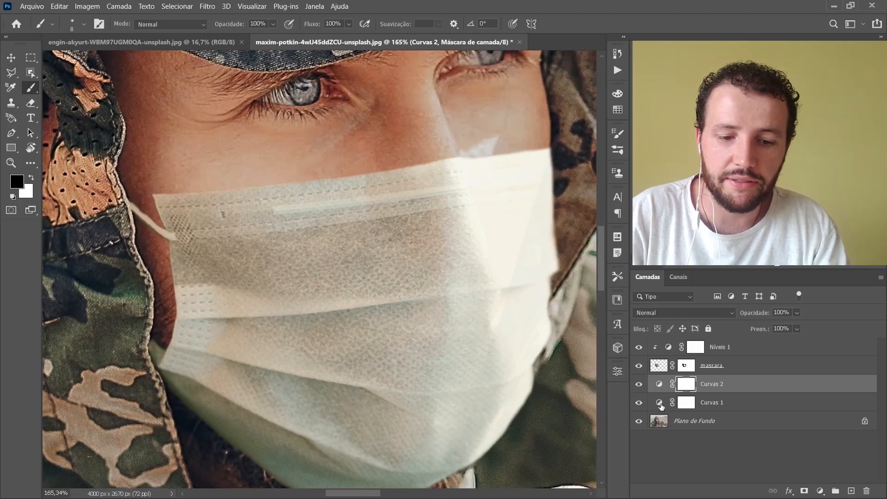
Step: Invert the Curvas 2 layer mask to black and rename the layer as sombra
key(ctrl+i)
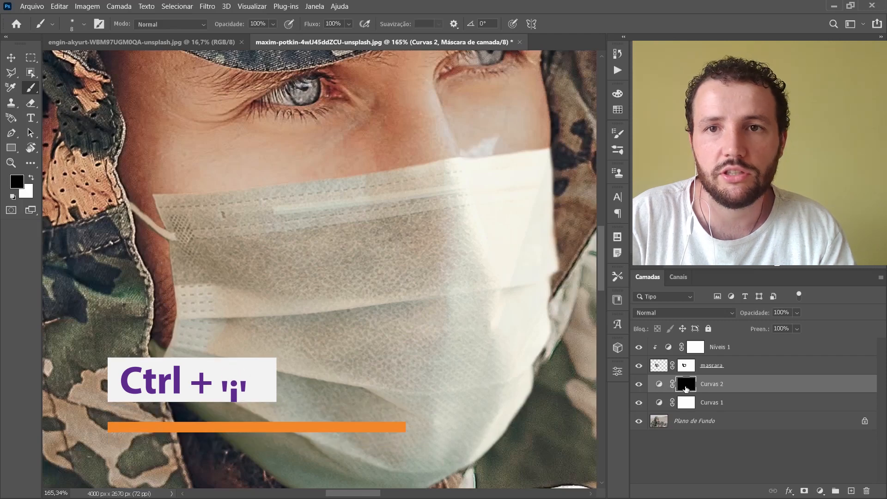
double_click(713, 385)
text(som)
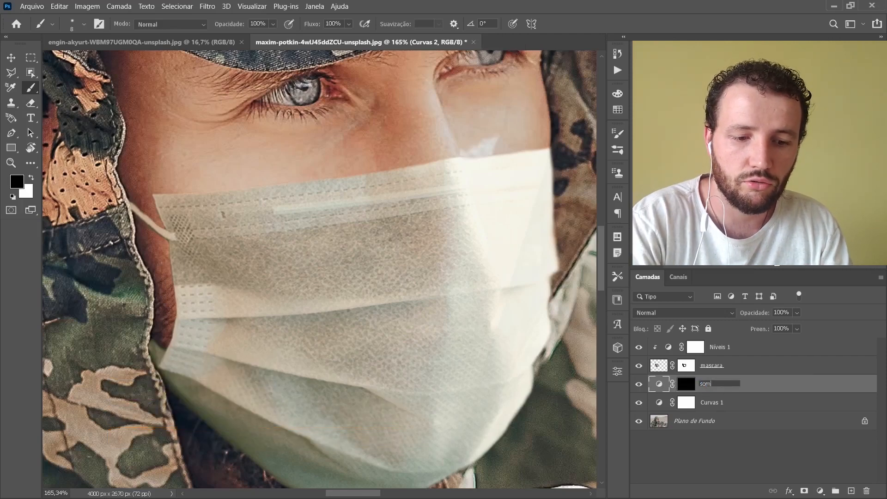
text(bra)
key(Return)
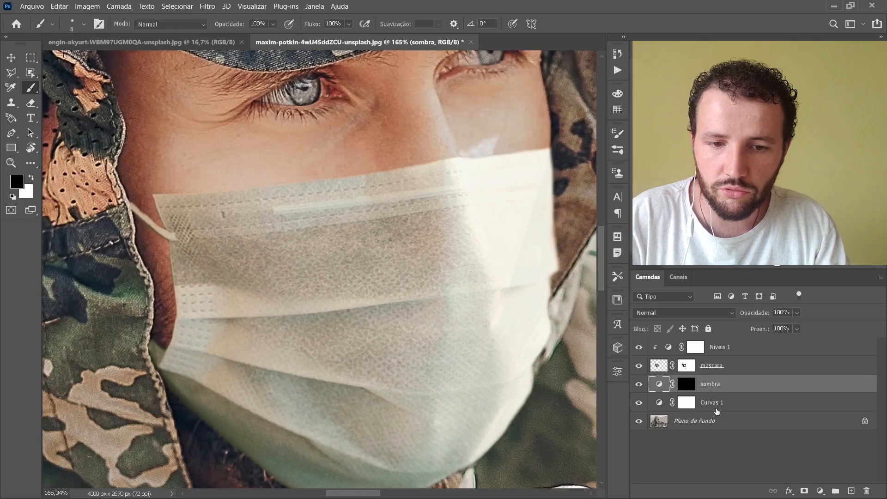
Step: Rename the Curvas 1 adjustment layer as correção inicial
double_click(712, 404)
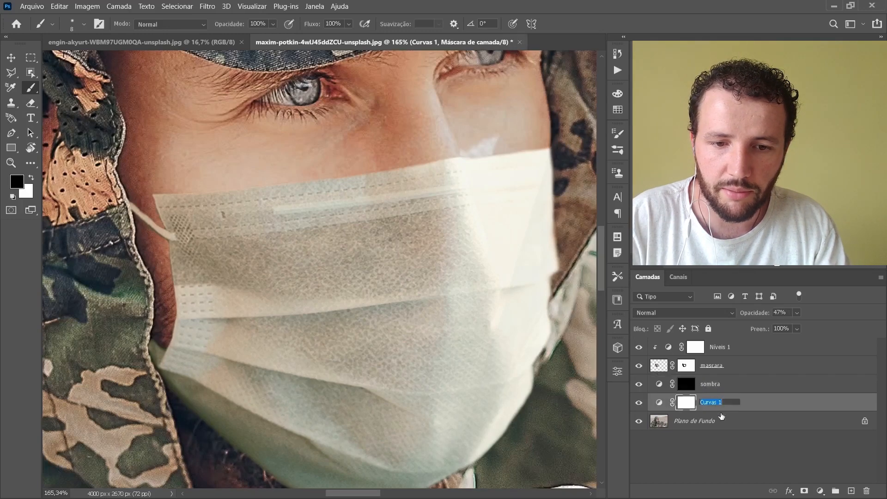
text(correção inicial)
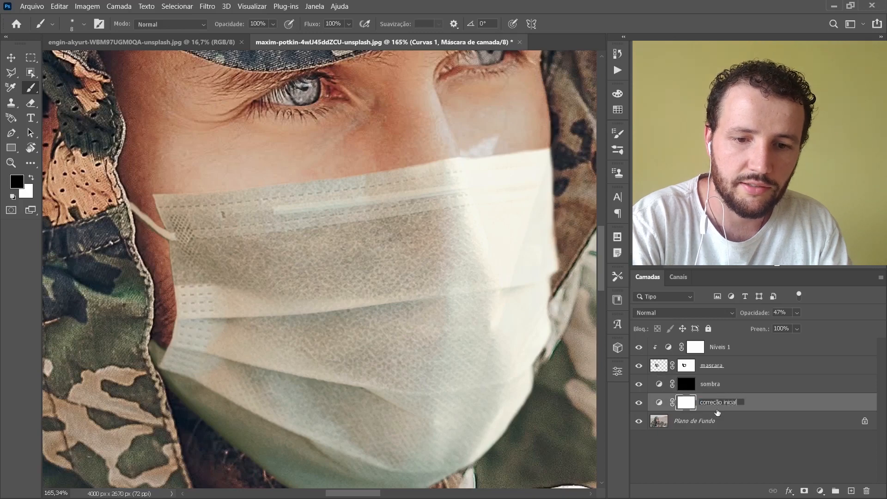
key(Return)
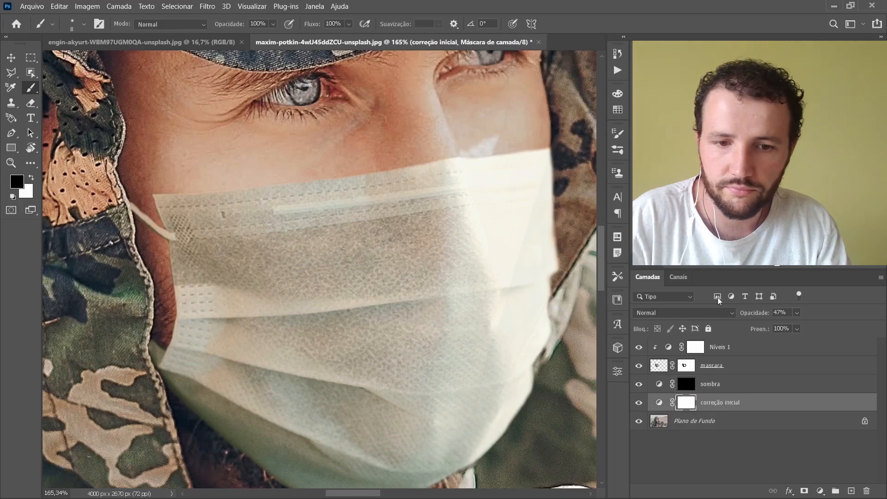
Step: Rename the Níveis 1 adjustment layer as correção da mascara
double_click(717, 347)
text(corr)
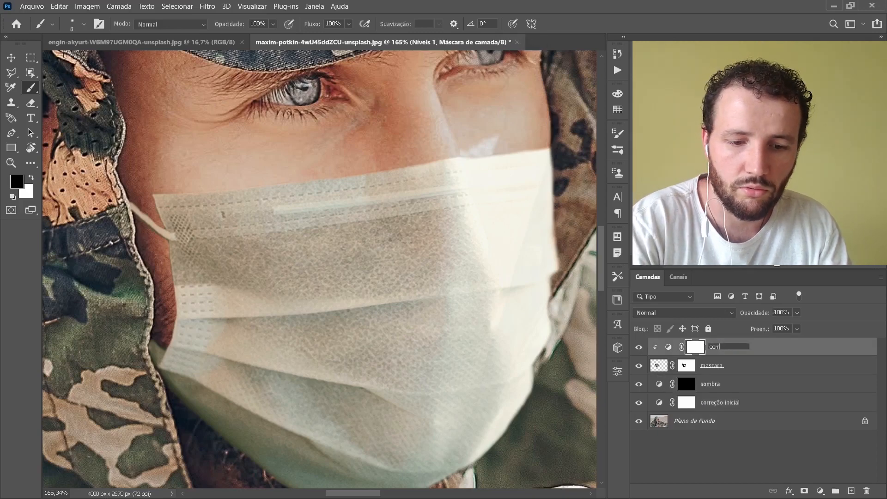
text(eção da mascara)
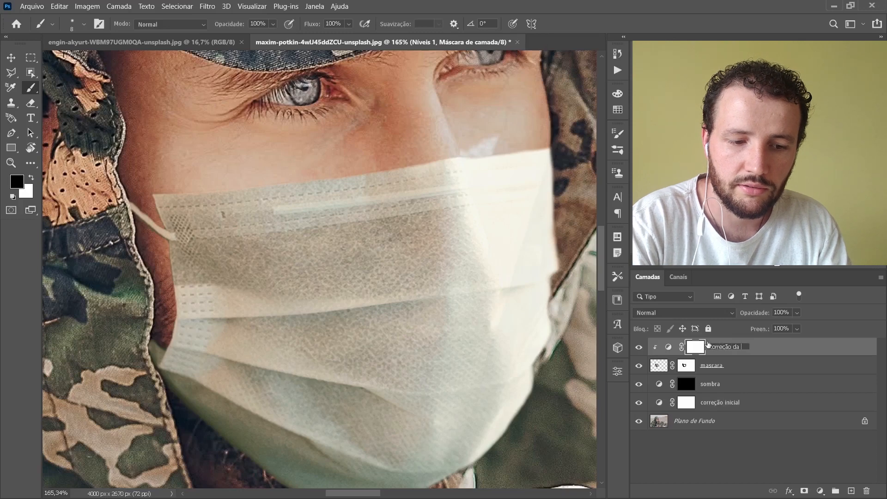
key(Return)
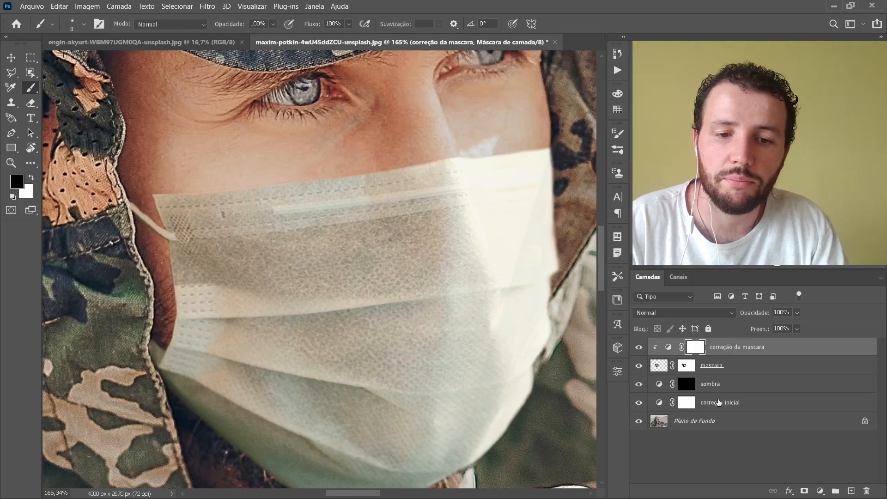
Step: Paint a shadow in white on the sombra layer mask along the face mask's upper edge, using a soft brush of size 41
click(685, 384)
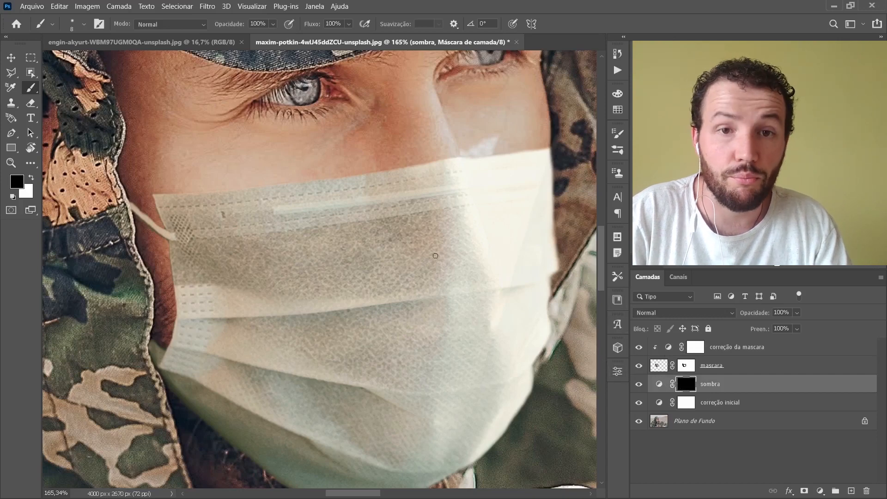
scroll(297, 202, up, 3)
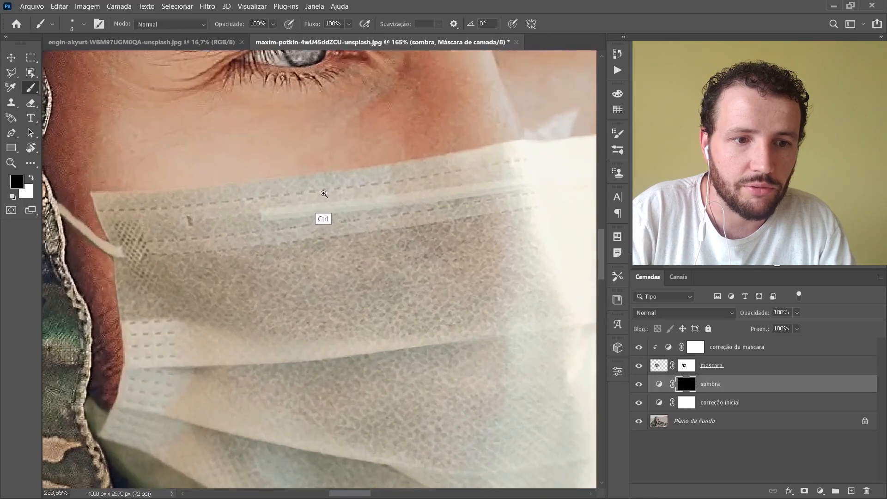
key(x)
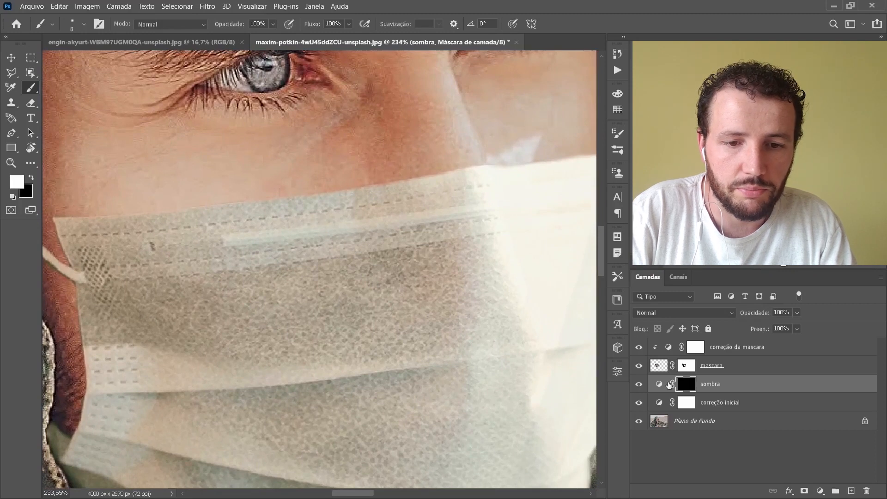
drag(311, 231, 333, 234)
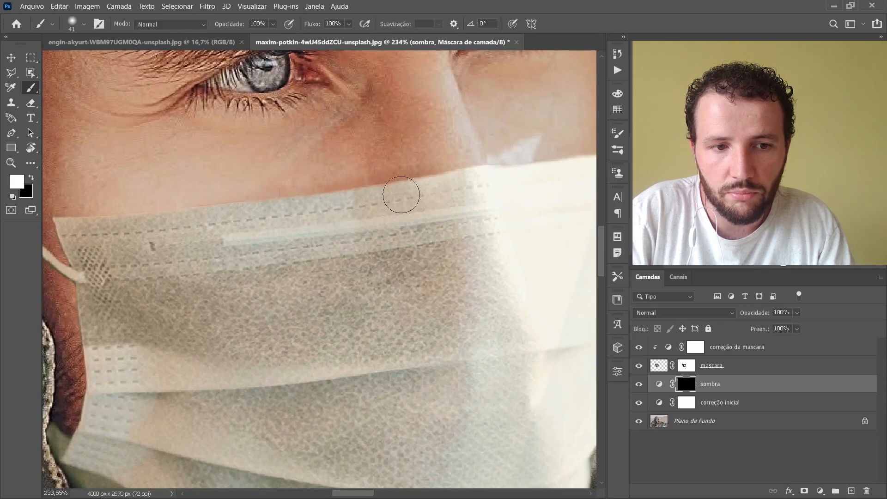
key(x)
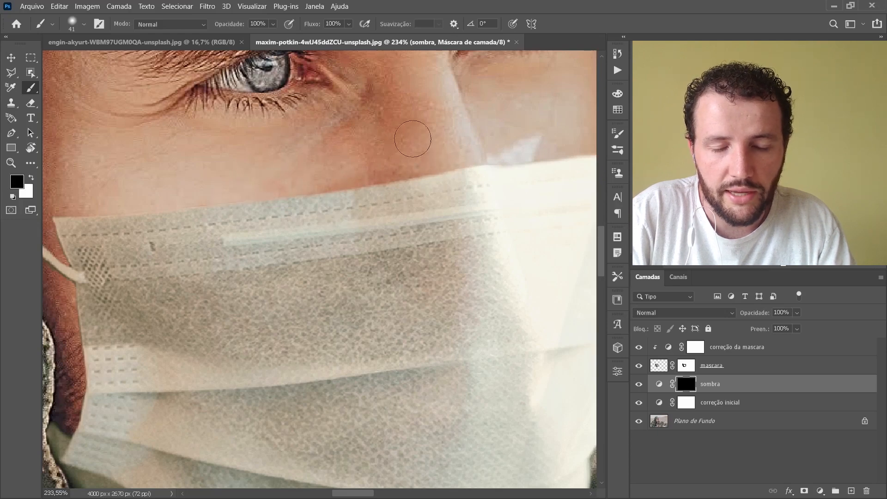
key(x)
Step: Refine the sombra mask around the nose with a brush of size 20, and shade the skin beside the strap at size 35
key(x)
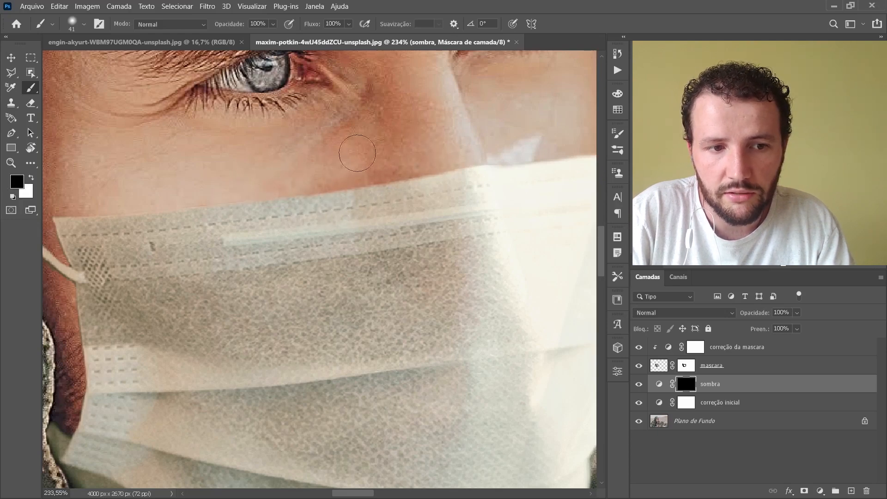
drag(370, 154, 281, 208)
key(x)
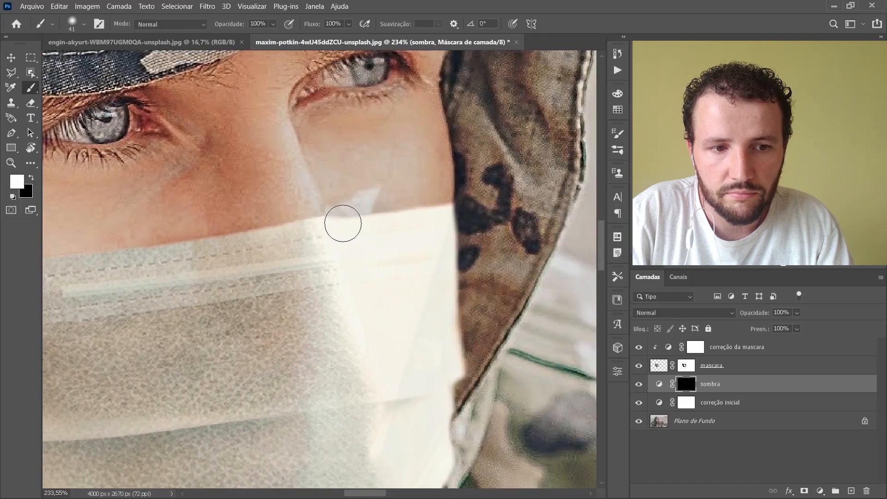
key(x)
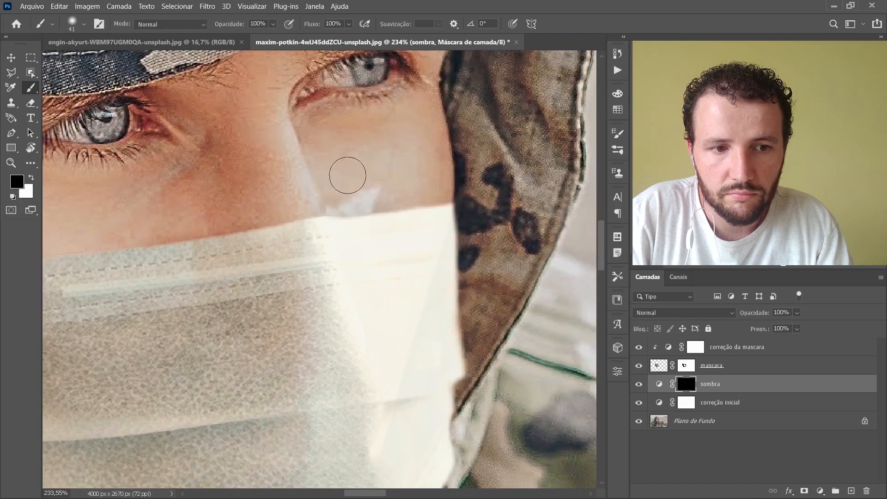
drag(323, 222, 311, 215)
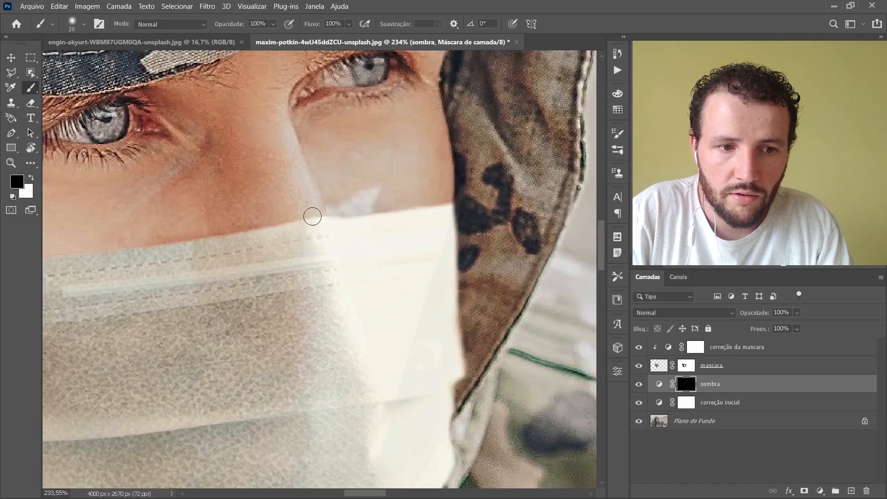
drag(334, 245, 496, 199)
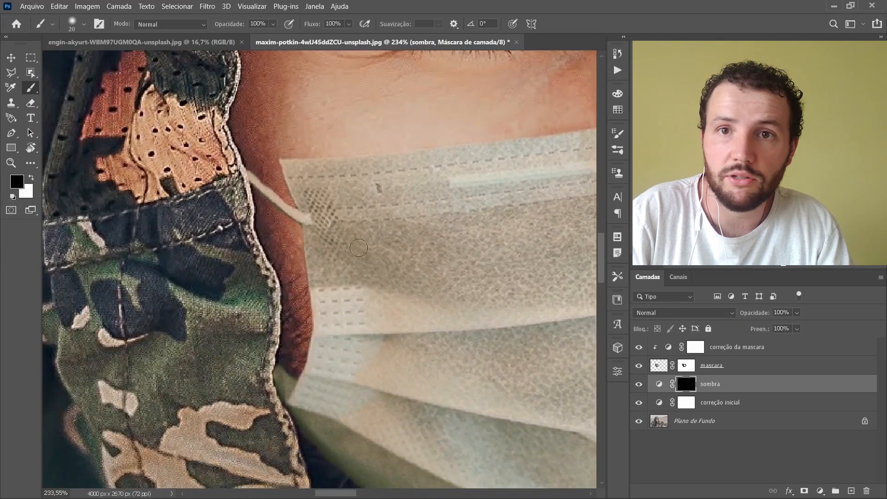
mouse_move(328, 326)
mouse_down()
mouse_move(300, 315)
mouse_move(296, 329)
mouse_up()
key(x)
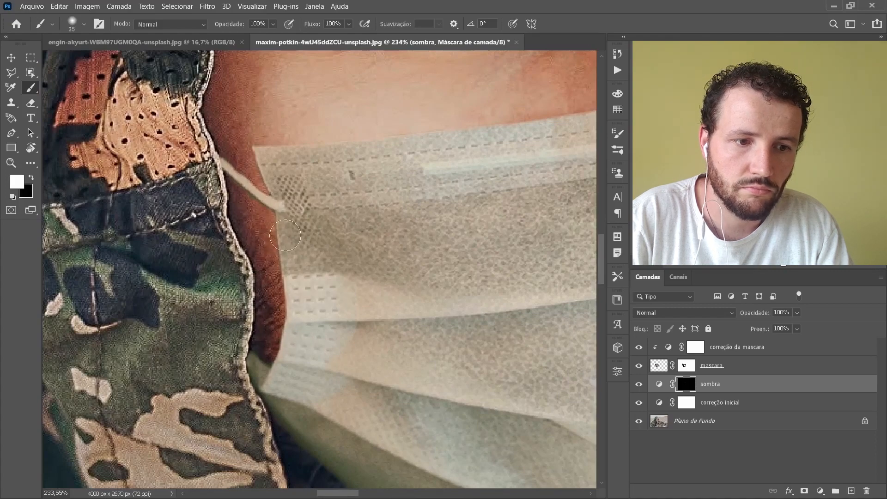
Step: Toggle the sombra layer's visibility to compare the face with and without the painted shadow
scroll(393, 289, down, 8)
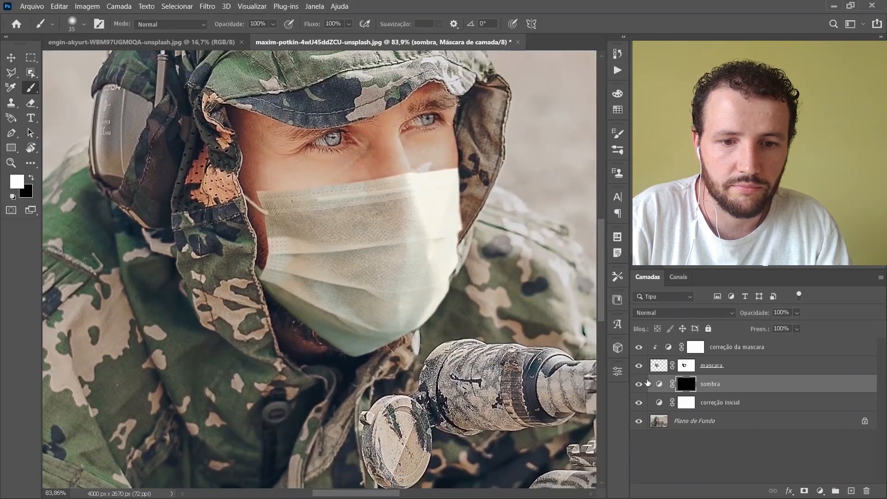
click(639, 385)
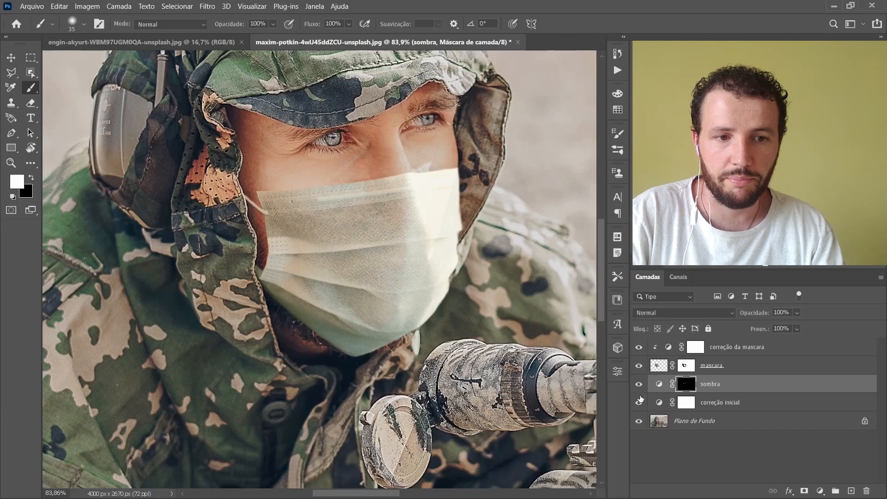
click(639, 386)
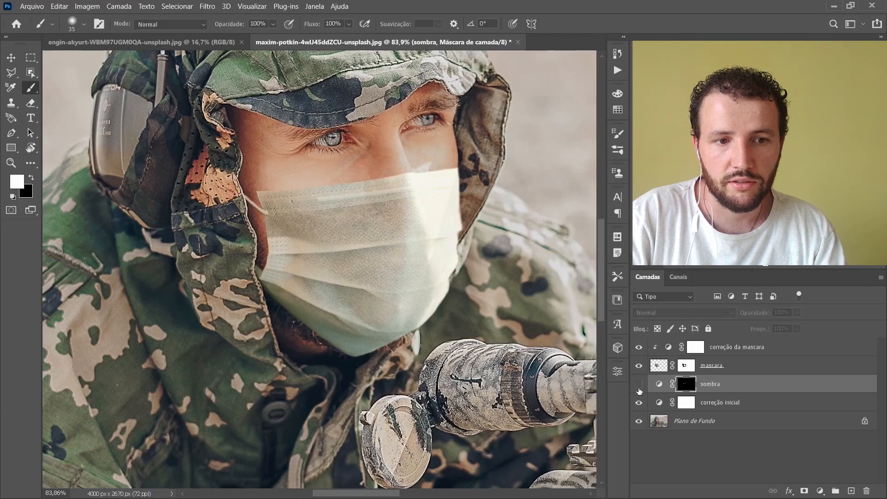
click(640, 387)
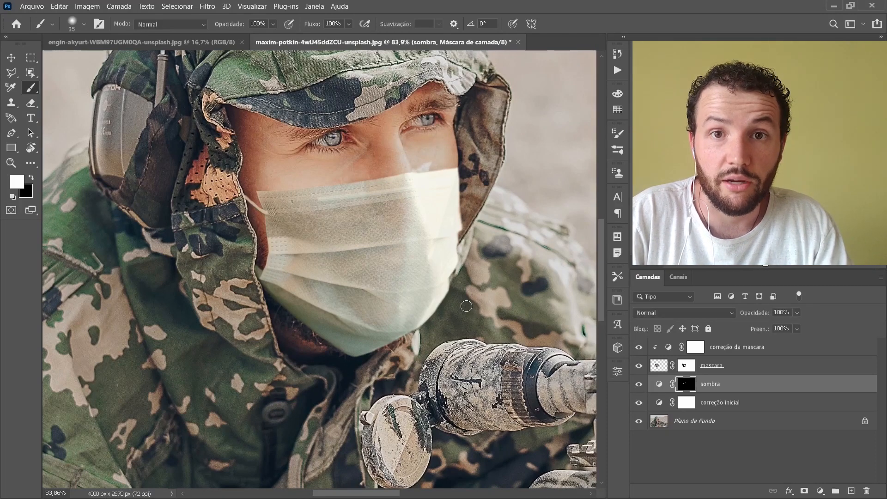
drag(383, 208, 418, 214)
drag(339, 278, 395, 269)
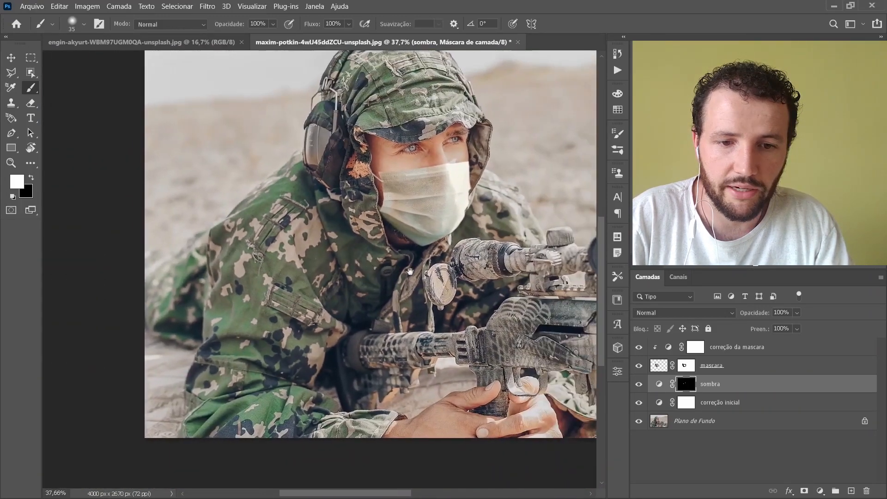
Step: Copy a rectangular piece of the camouflage sleeve from Plano de Fundo onto a new layer and place it at the top of the stack
click(737, 424)
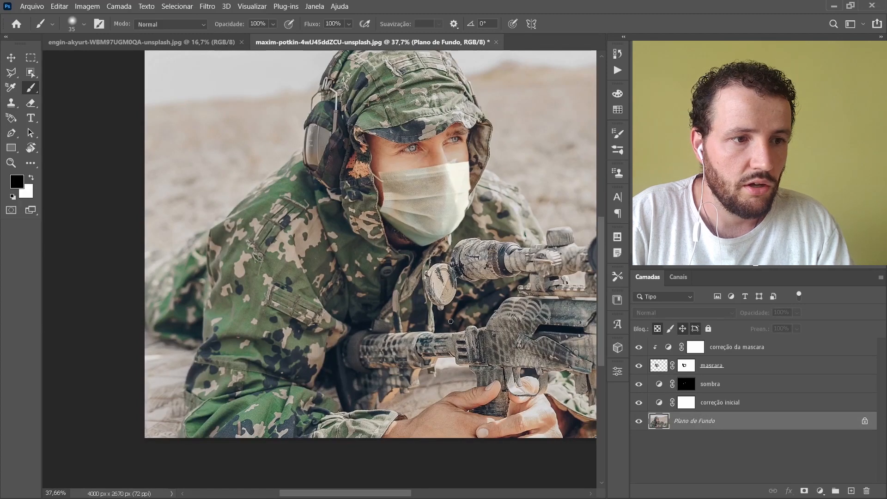
key(m)
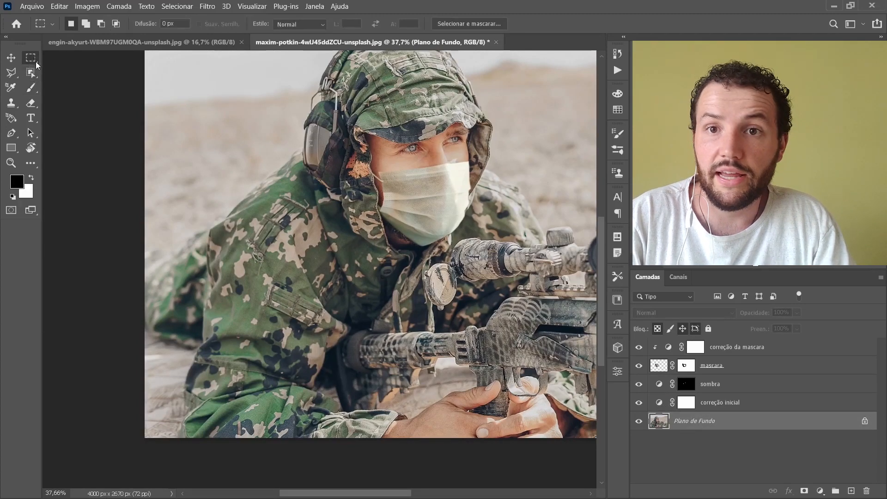
drag(215, 239, 316, 380)
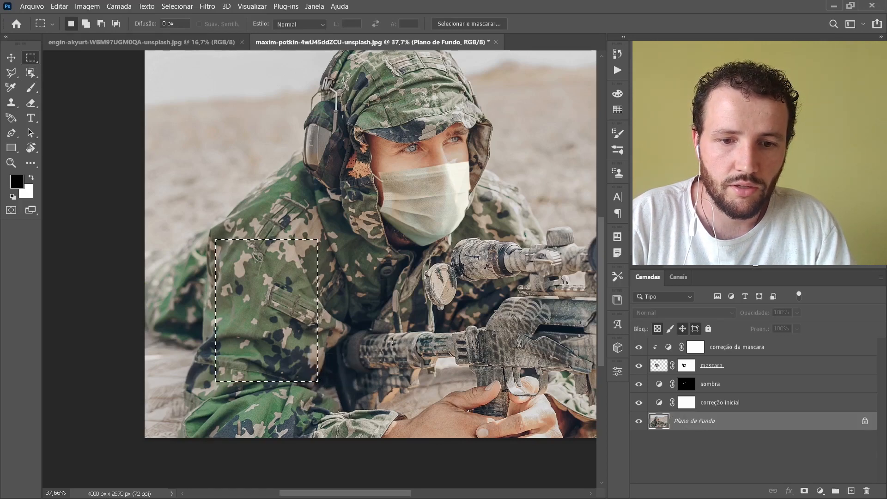
key(ctrl+j)
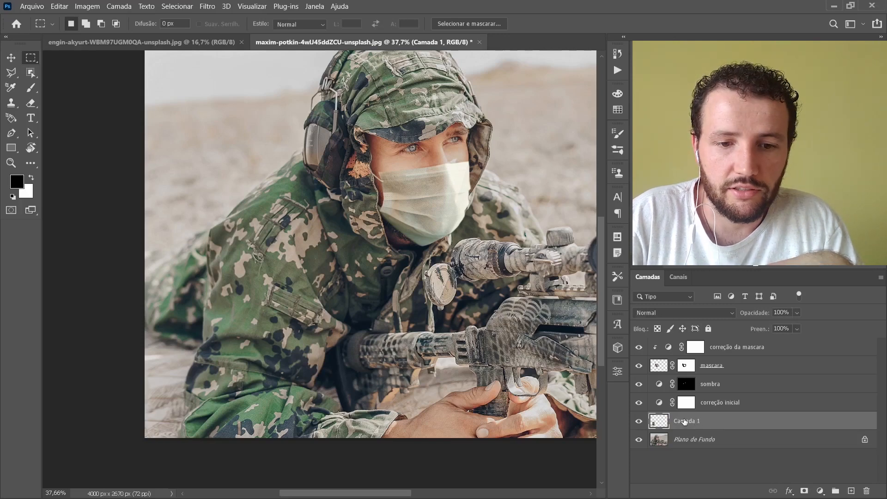
drag(696, 422, 712, 346)
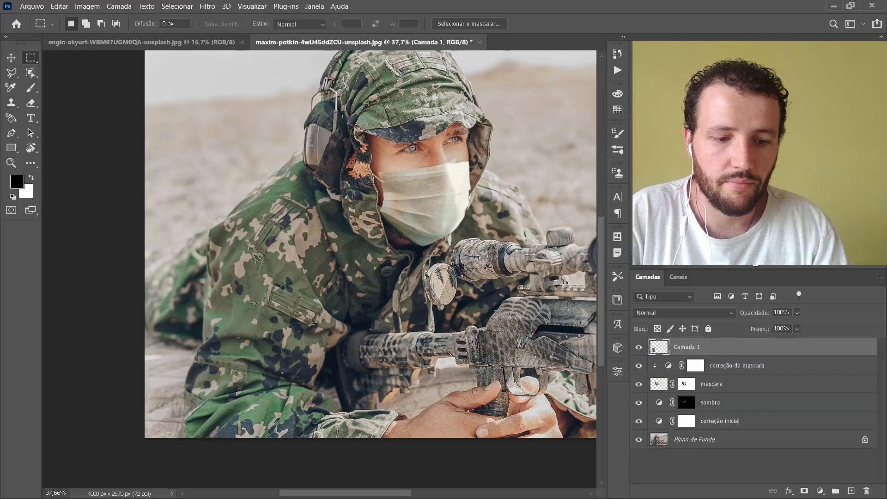
Step: Move the copied camouflage patch over the face mask and rotate it counterclockwise with Free Transform until it covers the mask
key(v)
drag(247, 319, 414, 243)
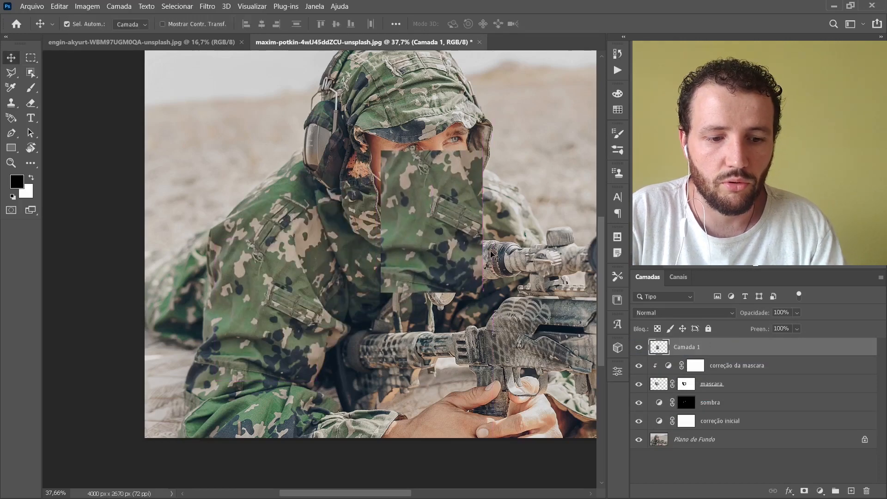
key(ctrl+t)
drag(492, 304, 516, 232)
drag(438, 245, 444, 223)
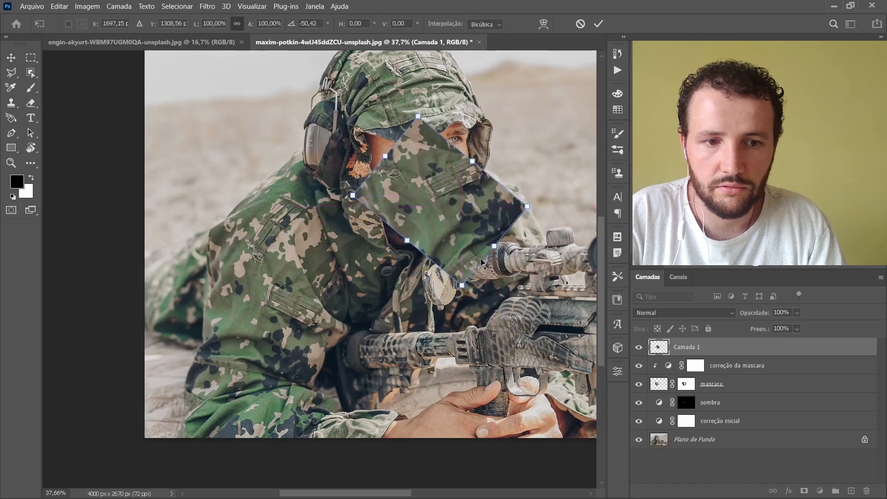
drag(551, 207, 537, 143)
drag(469, 216, 476, 211)
key(Return)
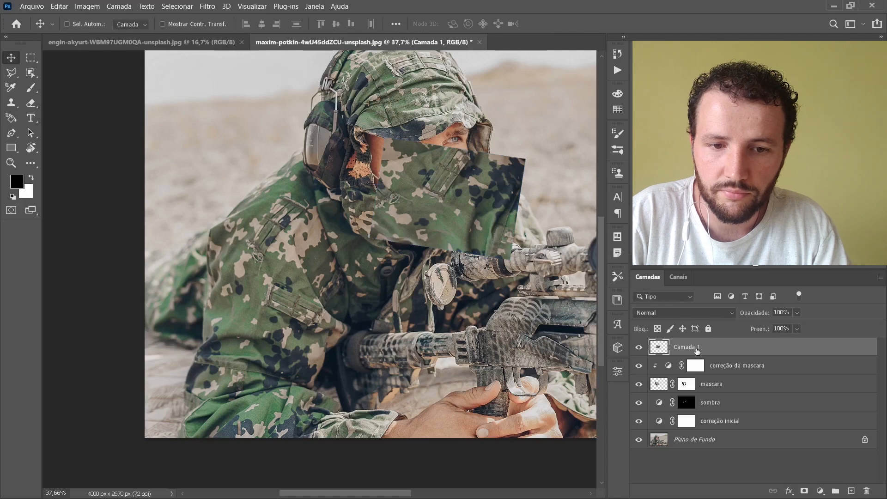
Step: Clip the camouflage layer to the mascara layer, blend it in Sobrepor mode and set its opacity to 55%
alt+click(682, 355)
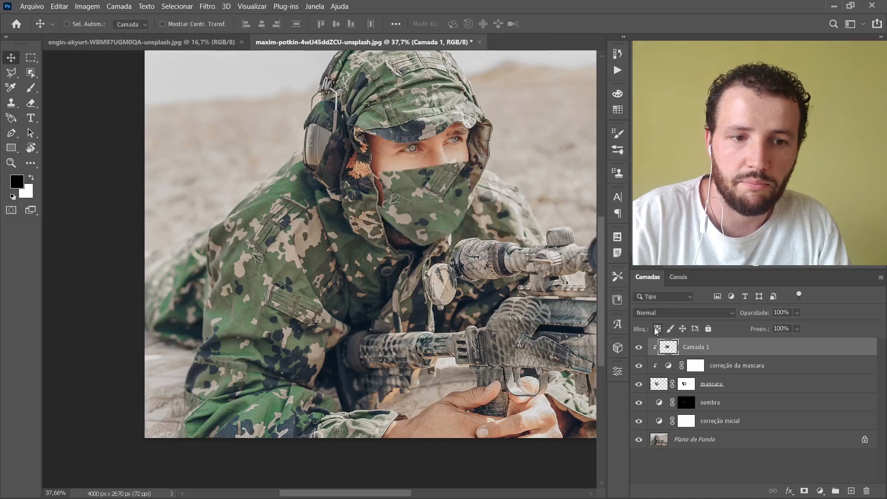
click(681, 312)
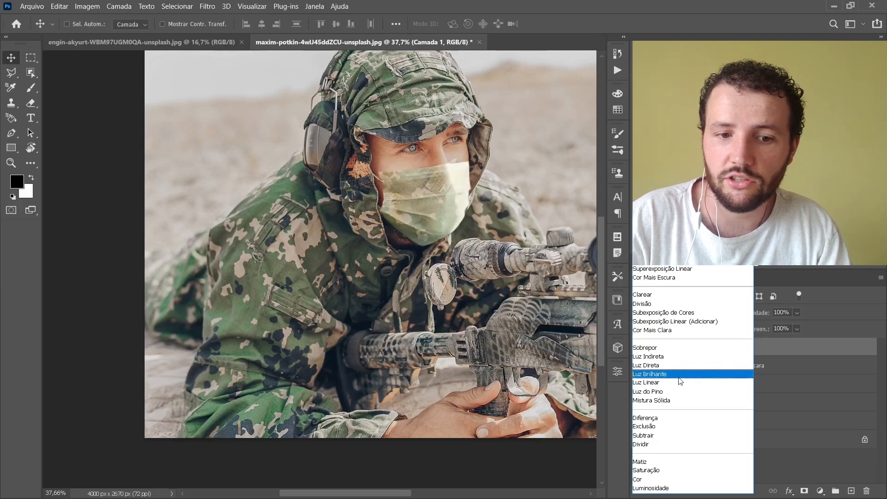
click(686, 346)
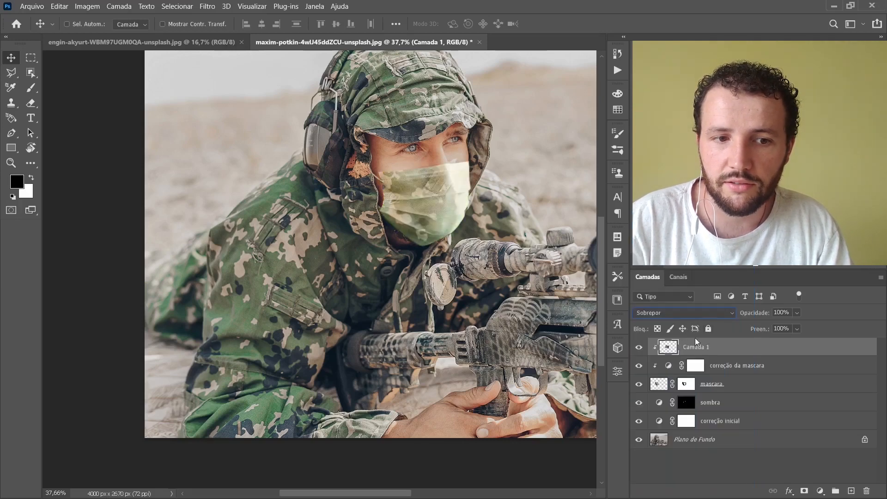
click(797, 313)
click(786, 326)
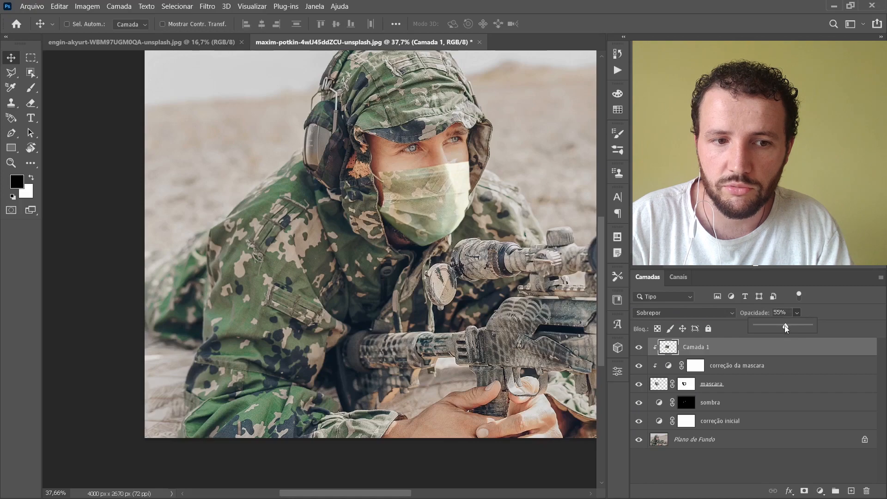
key(ctrl)
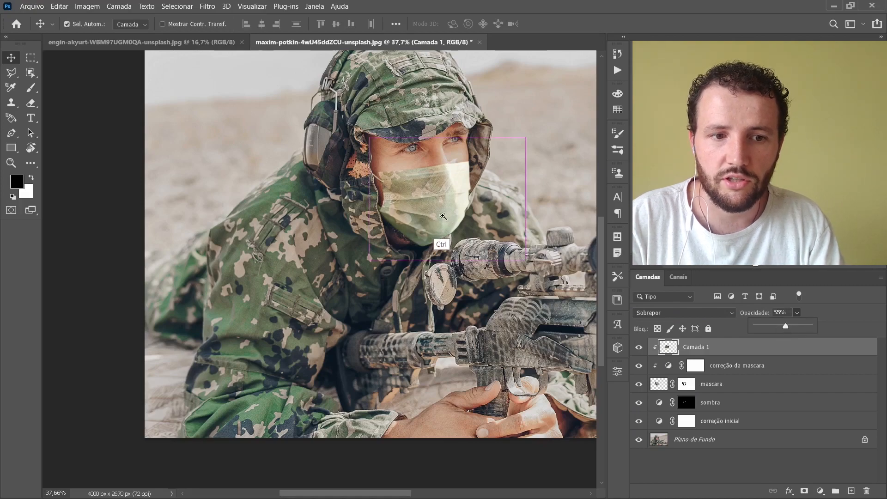
Step: Examine the mask composite up close, checking its blend along the nose, hood edge, elastic strap and chin, and in the whole photo
ctrl+click(447, 213)
ctrl+click(451, 209)
drag(457, 207, 379, 295)
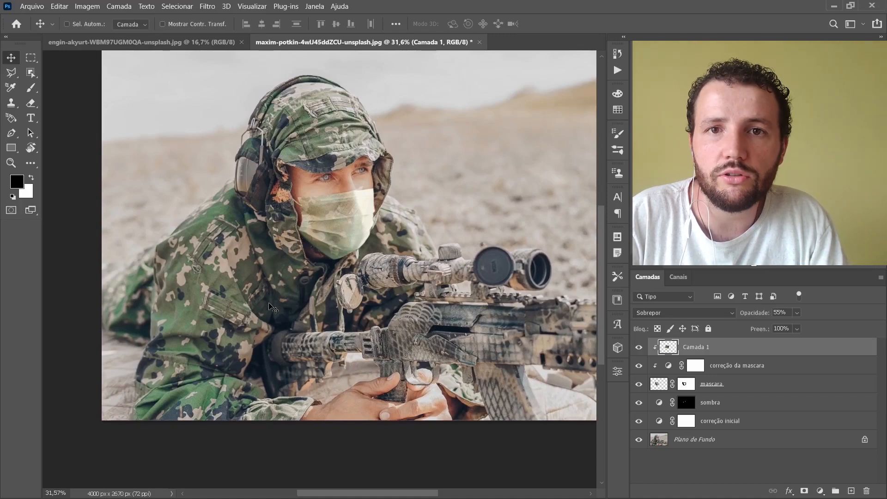
drag(373, 199, 429, 169)
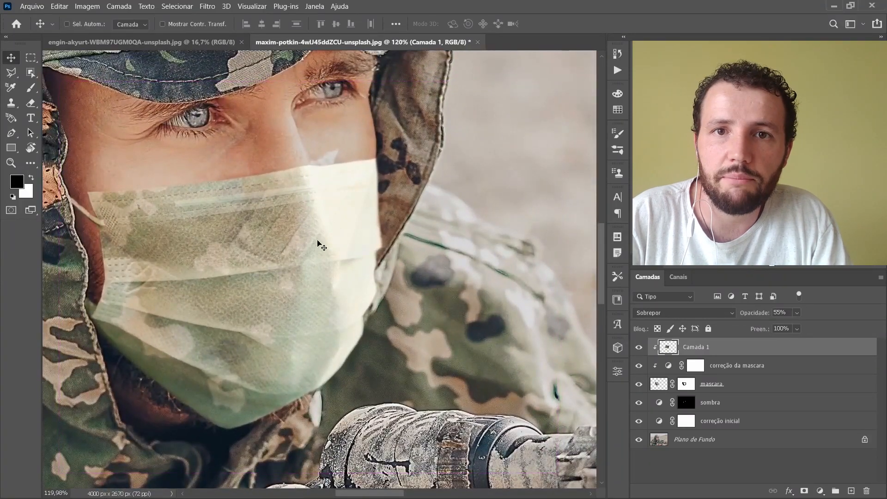
drag(356, 190, 394, 178)
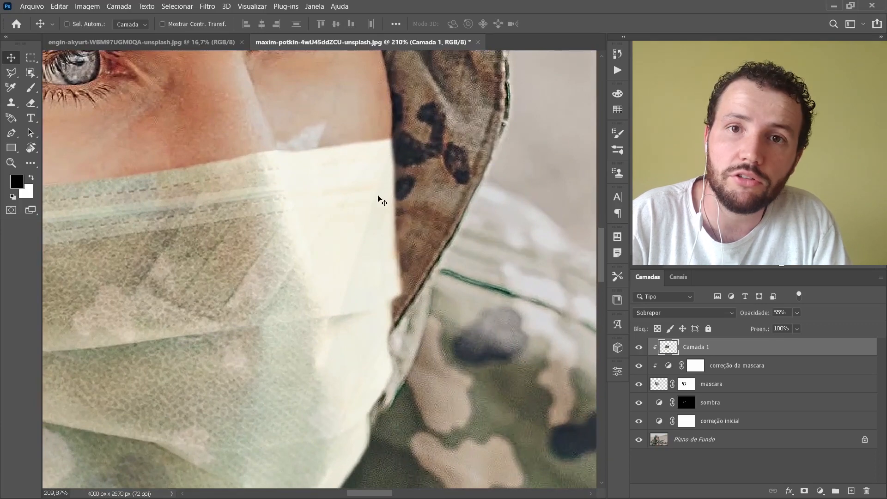
scroll(388, 200, up, 4)
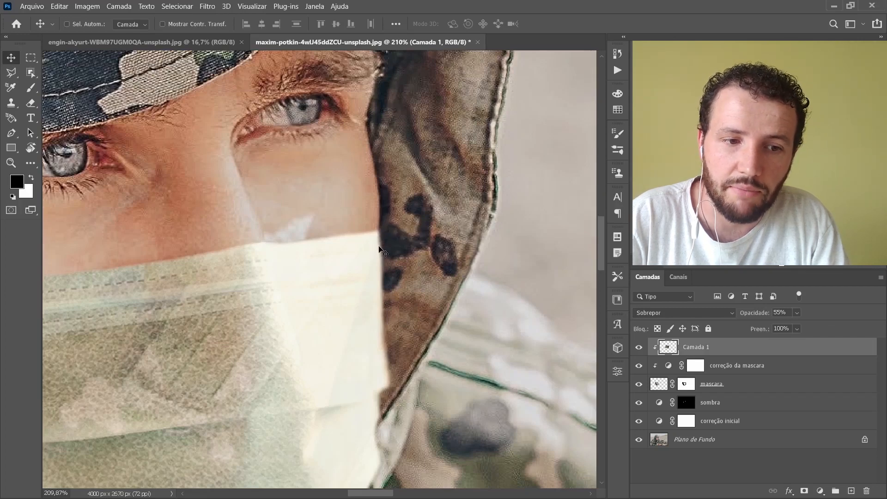
drag(349, 261, 807, 131)
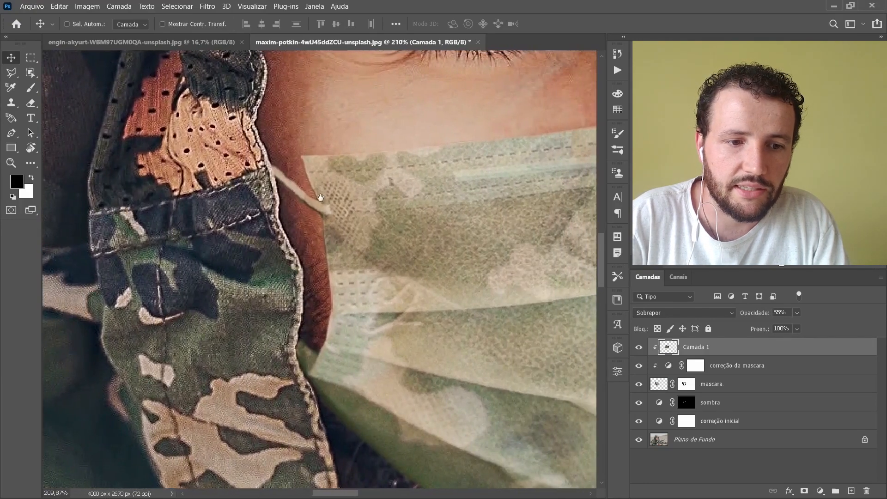
drag(327, 309, 265, 127)
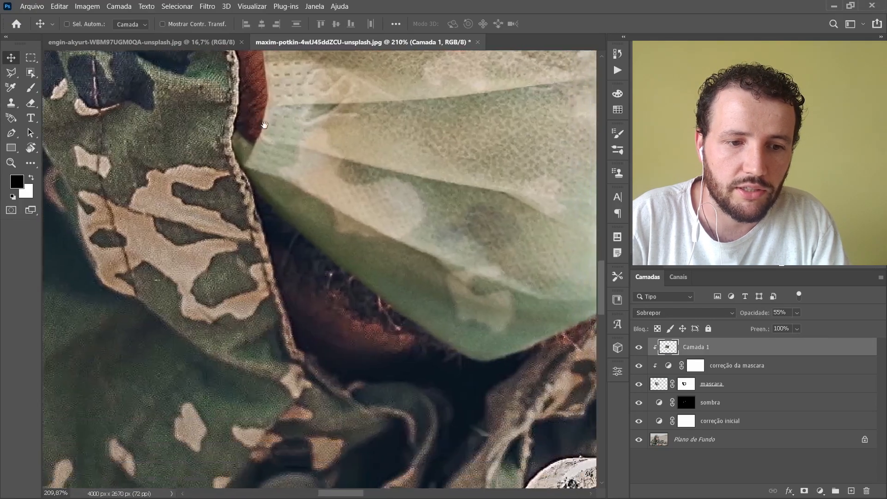
drag(293, 273, 310, 337)
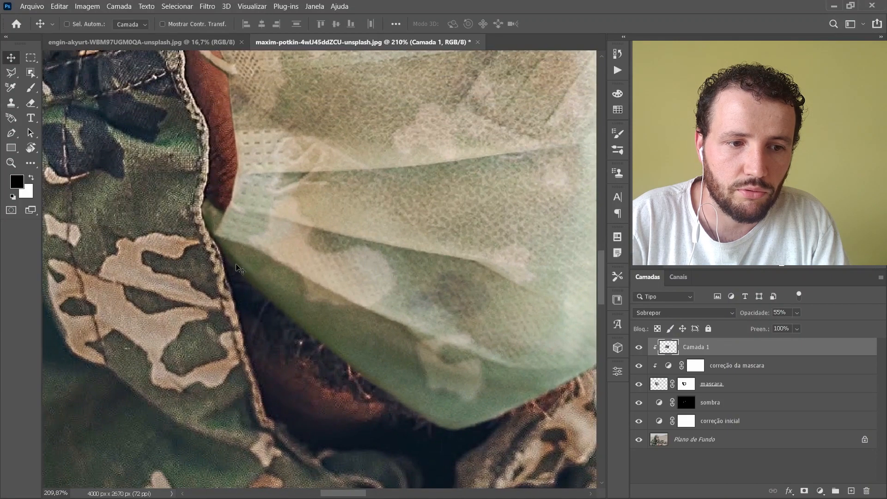
drag(331, 205, 215, 328)
drag(353, 193, 268, 266)
drag(371, 216, 312, 258)
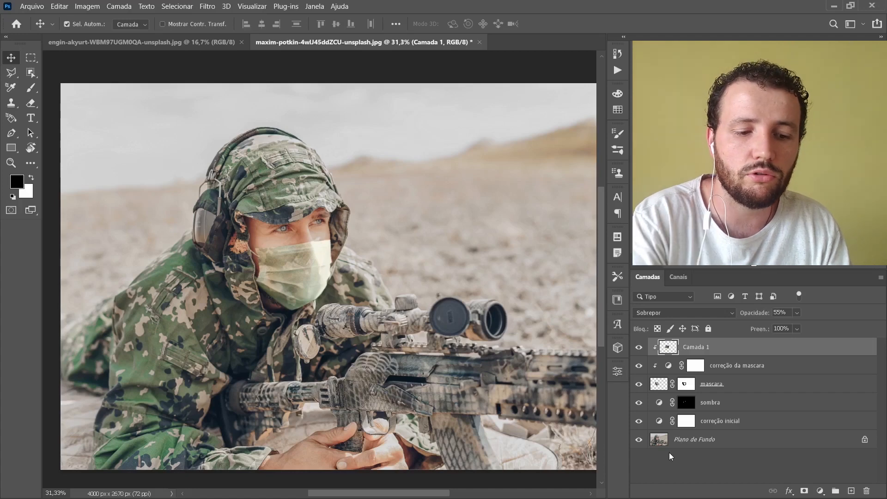
Step: Stamp all visible layers into a new layer at the top of the stack and name it MONTAGEM
key(ctrl+shift+alt+e)
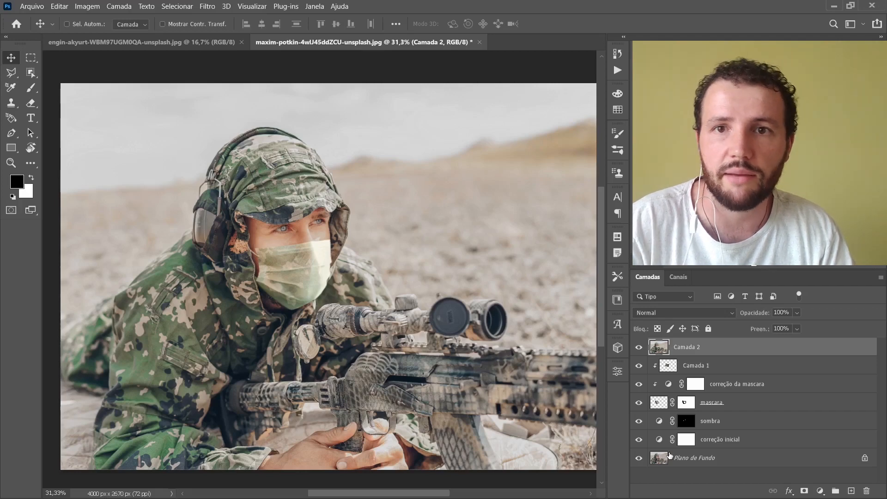
double_click(685, 347)
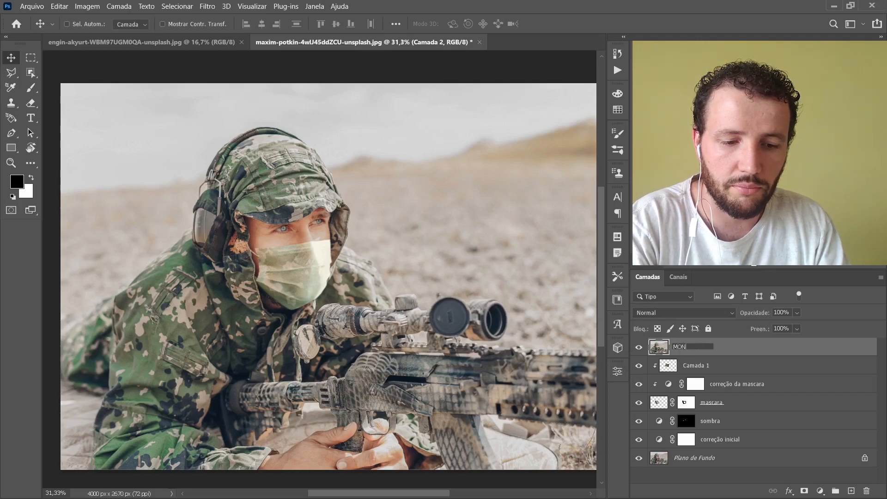
text(MONTAGEM)
key(Return)
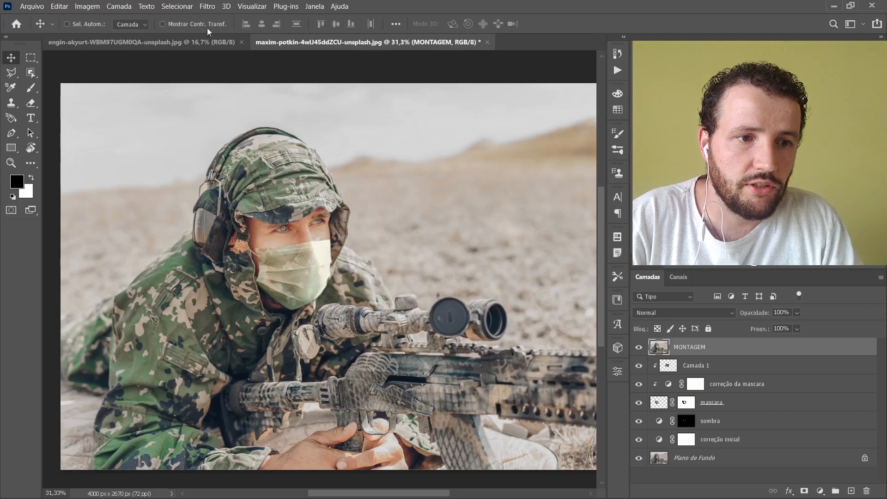
Step: Start a Desfoque de campo blur on the MONTAGEM layer, with a 0 px pin on the face and a 15 px pin on the rifle
click(207, 6)
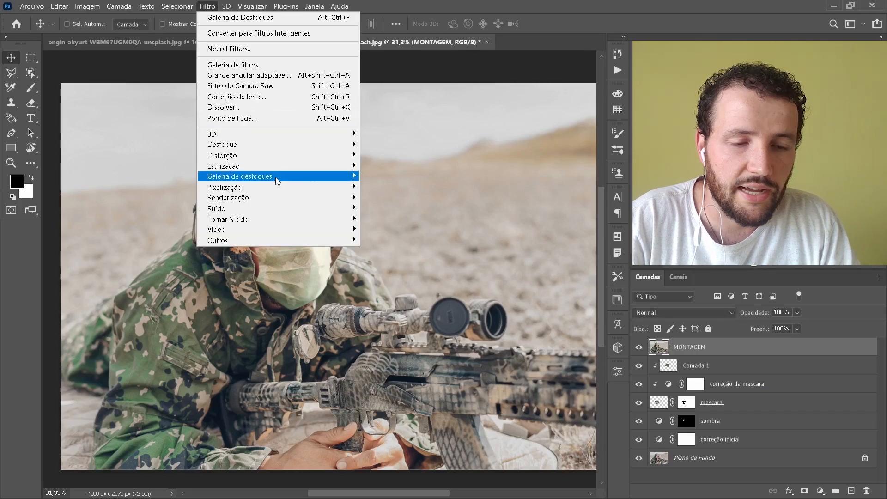
mouse_move(276, 180)
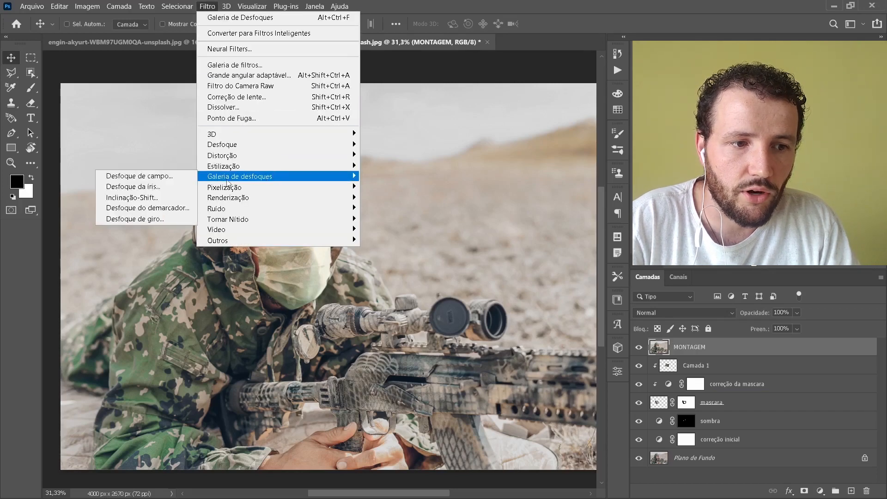
click(172, 178)
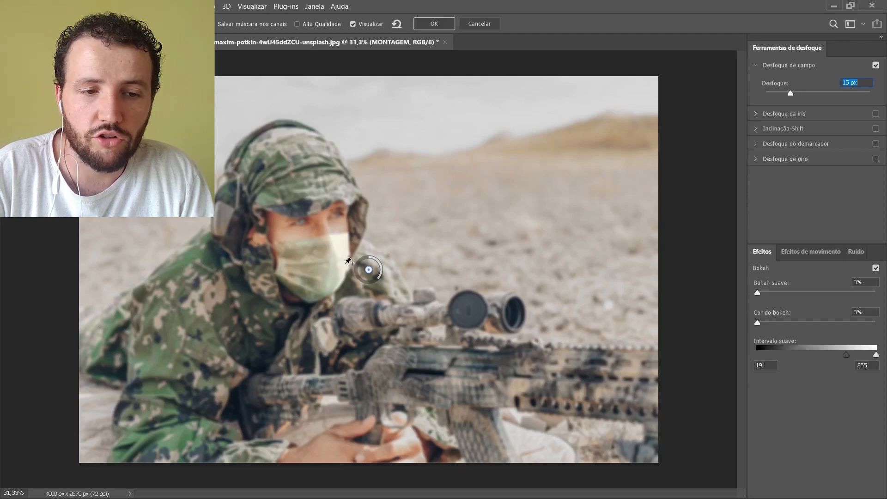
drag(368, 270, 308, 236)
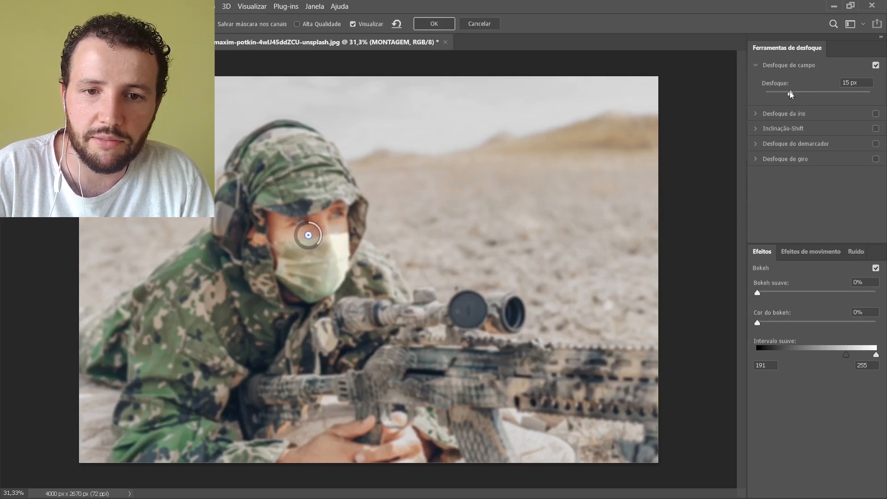
drag(792, 95, 756, 94)
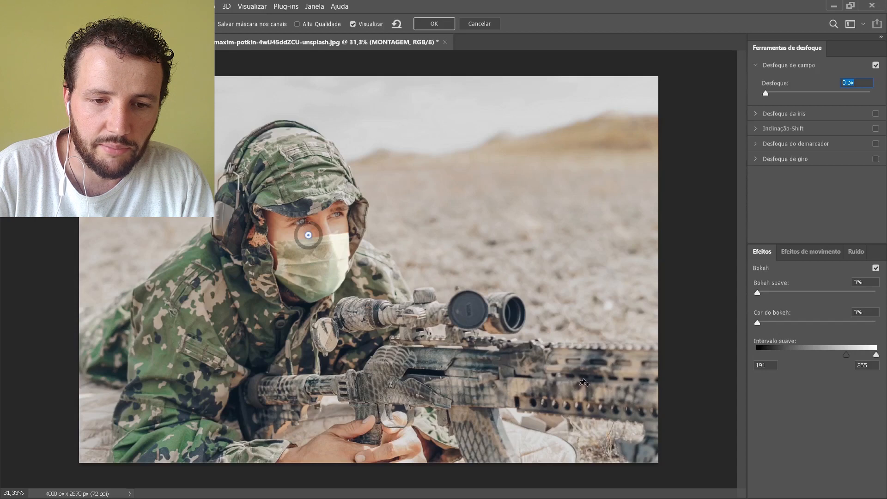
click(557, 372)
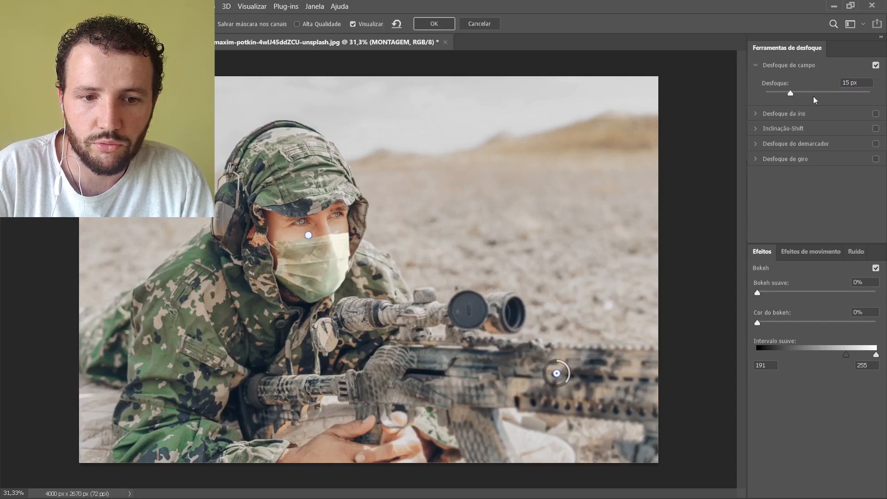
Step: Add a 6 px blur pin on the hood edge beside the mask and move the 0 px pin to the mask's upper edge
drag(341, 246, 394, 207)
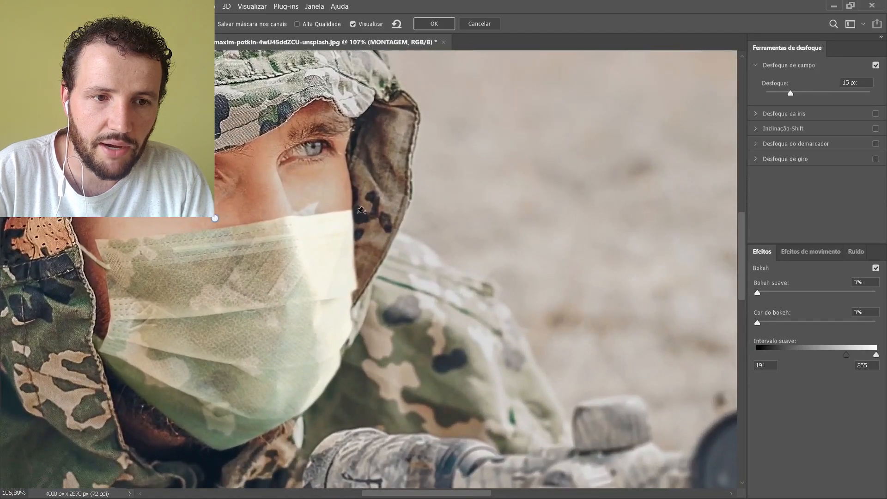
click(358, 212)
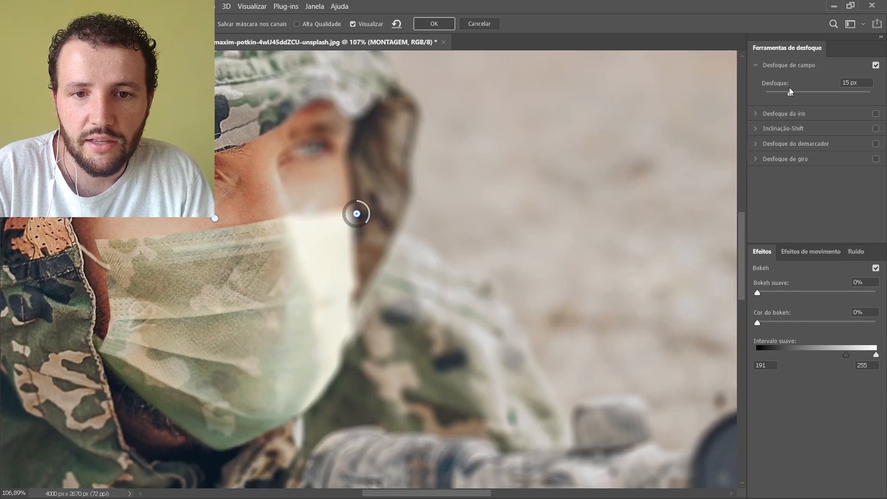
drag(783, 95, 775, 94)
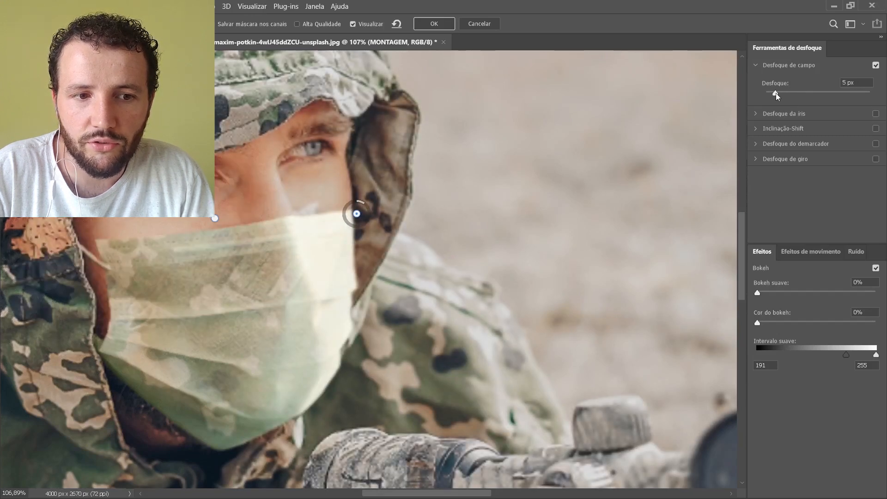
drag(777, 97, 775, 97)
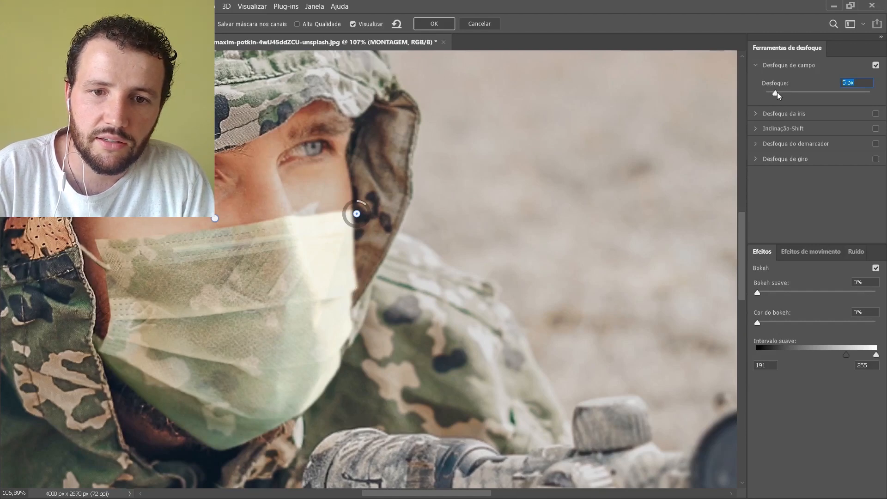
drag(783, 98, 780, 96)
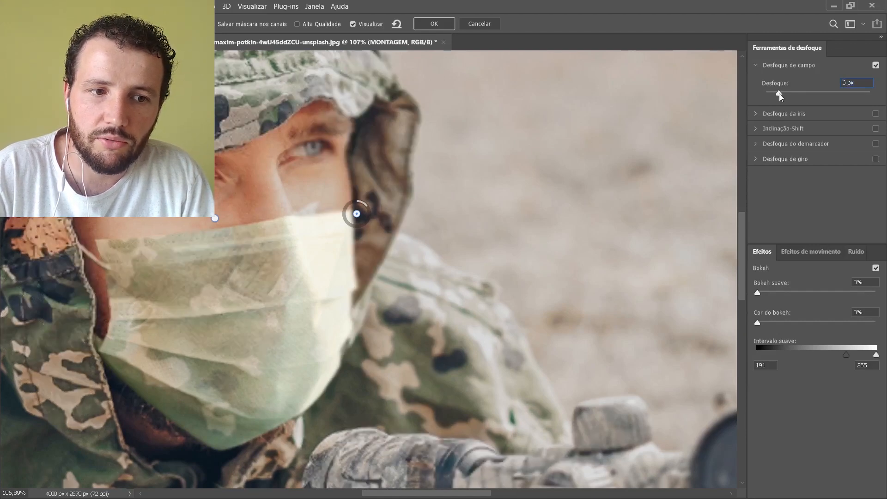
drag(363, 219, 395, 232)
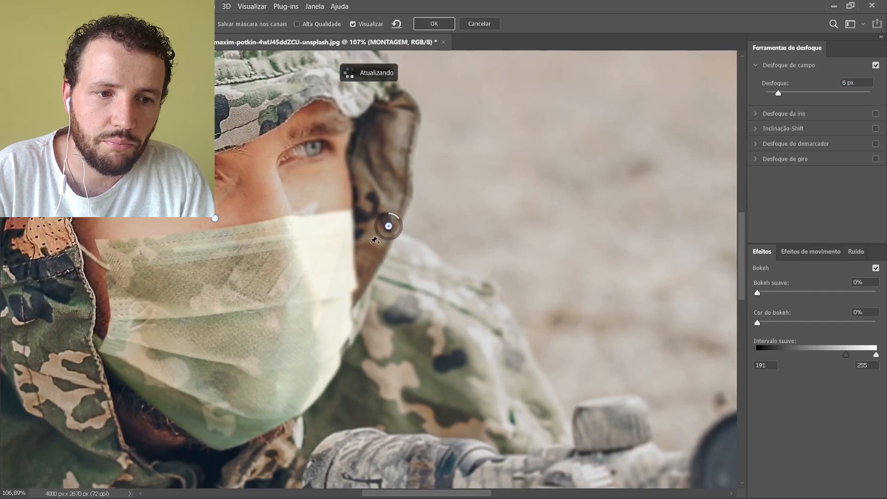
click(215, 223)
drag(216, 222, 259, 231)
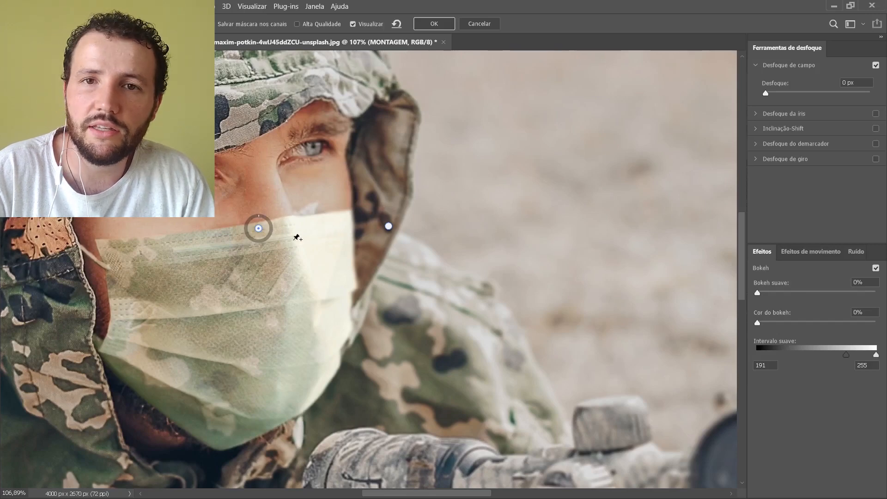
Step: Add a 15 px blur pin behind the soldier's back and a 0 px pin beside his hands
scroll(331, 229, down, 6)
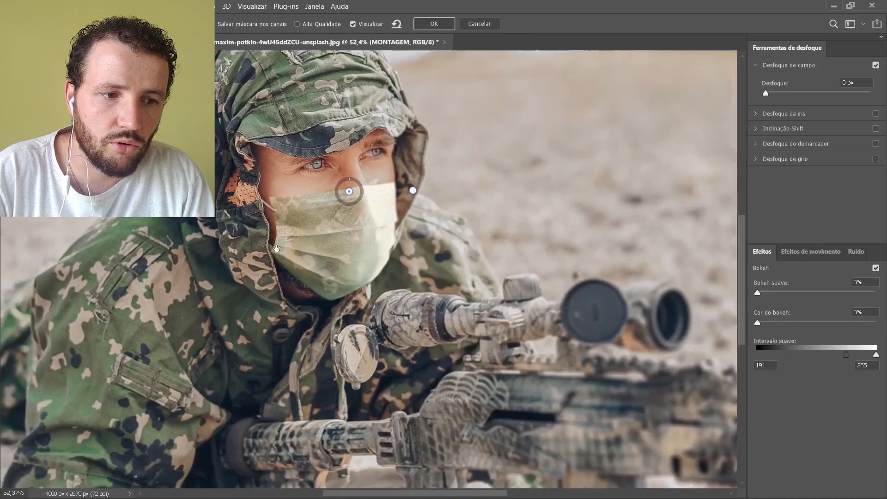
drag(277, 249, 361, 224)
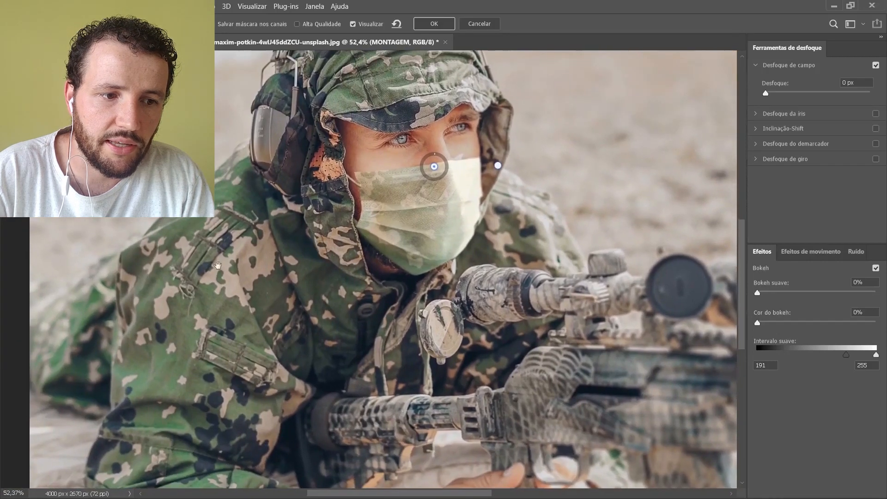
click(71, 271)
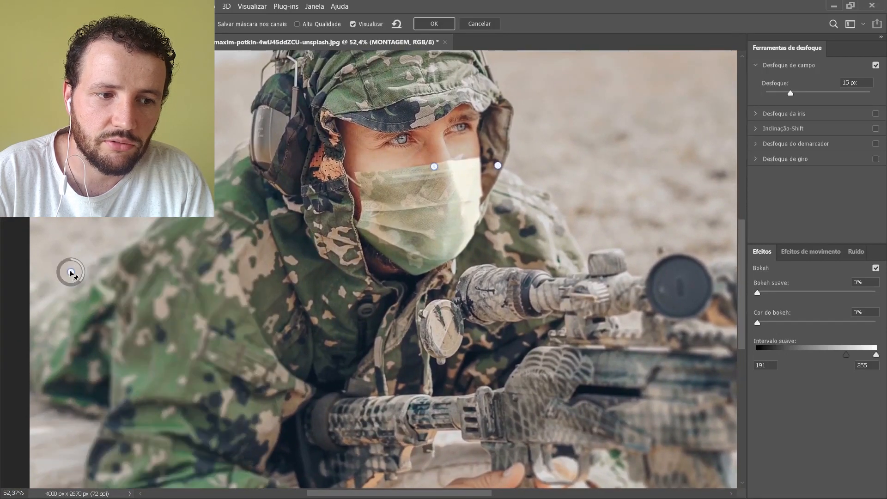
scroll(459, 179, down, 4)
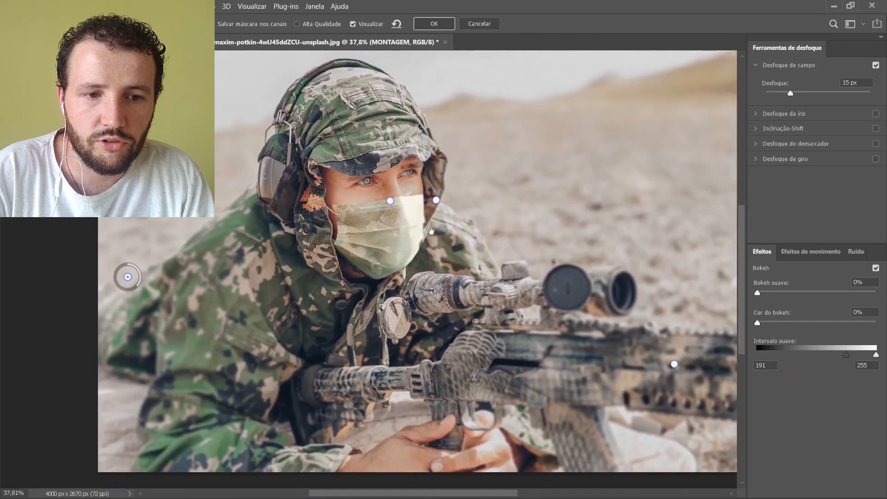
drag(391, 202, 383, 204)
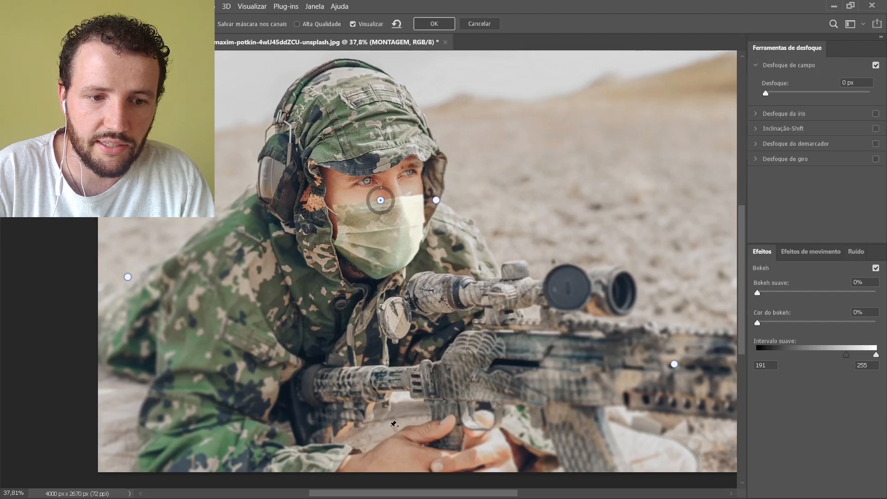
click(391, 433)
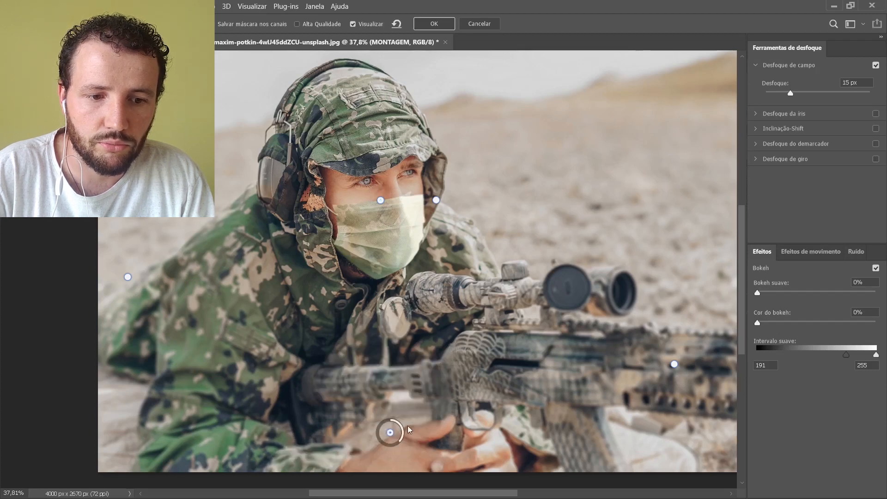
drag(792, 92, 758, 96)
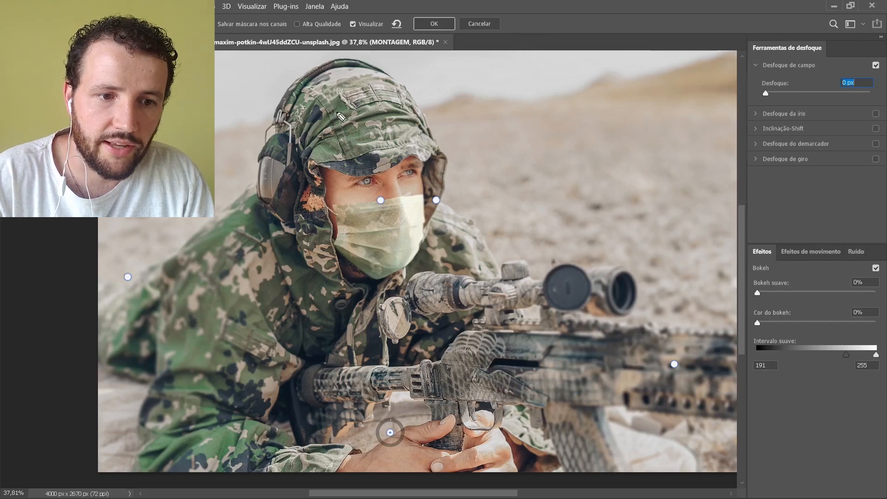
mouse_move(328, 99)
mouse_down()
mouse_move(303, 159)
mouse_move(312, 244)
mouse_move(359, 299)
mouse_move(400, 260)
mouse_move(372, 119)
mouse_up()
mouse_move(327, 279)
mouse_down()
mouse_move(329, 379)
mouse_move(357, 462)
mouse_move(407, 481)
mouse_move(425, 398)
mouse_move(411, 307)
mouse_move(372, 257)
mouse_up()
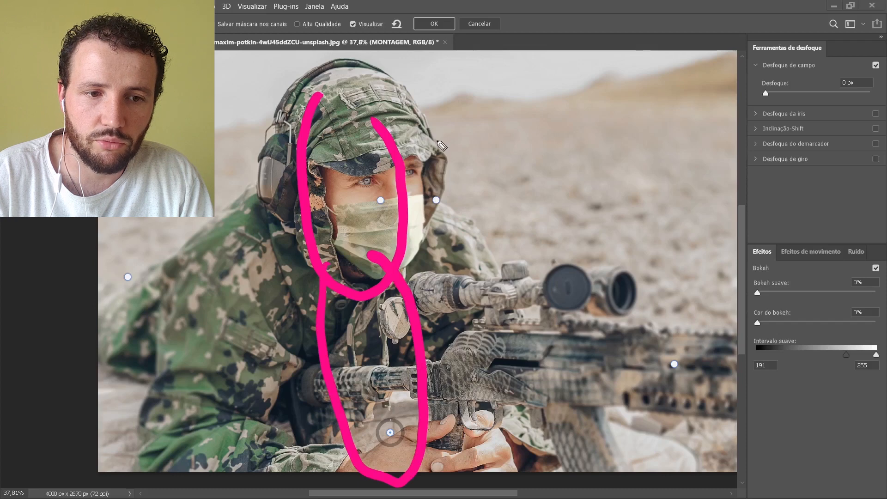
mouse_move(432, 129)
mouse_down()
mouse_move(416, 203)
mouse_move(489, 189)
mouse_move(455, 158)
mouse_up()
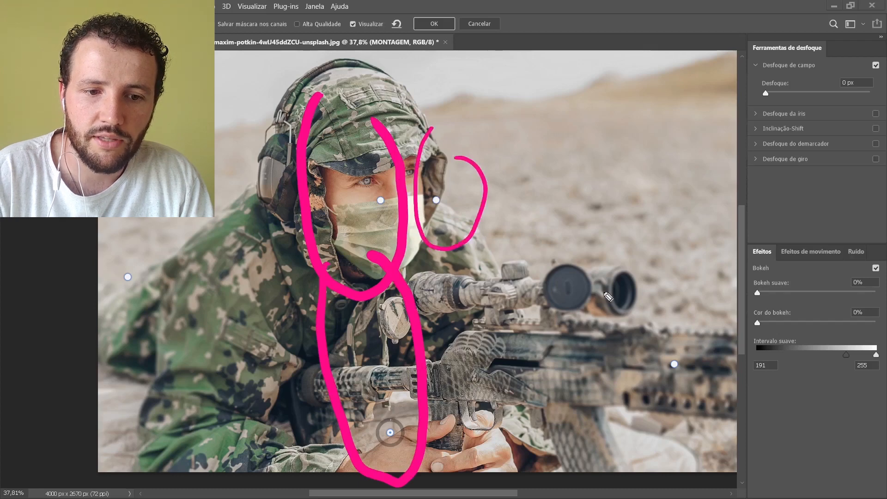
mouse_move(669, 276)
mouse_down()
mouse_move(634, 290)
mouse_move(596, 396)
mouse_move(647, 442)
mouse_move(687, 438)
mouse_up()
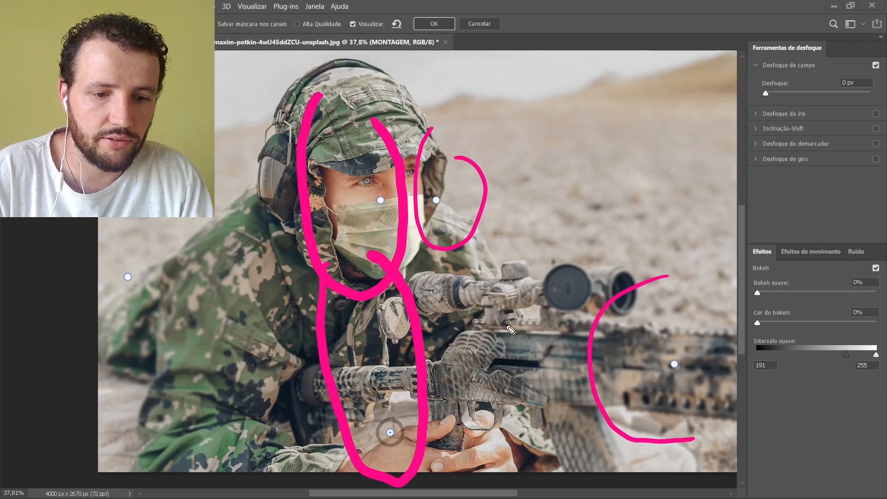
key(Escape)
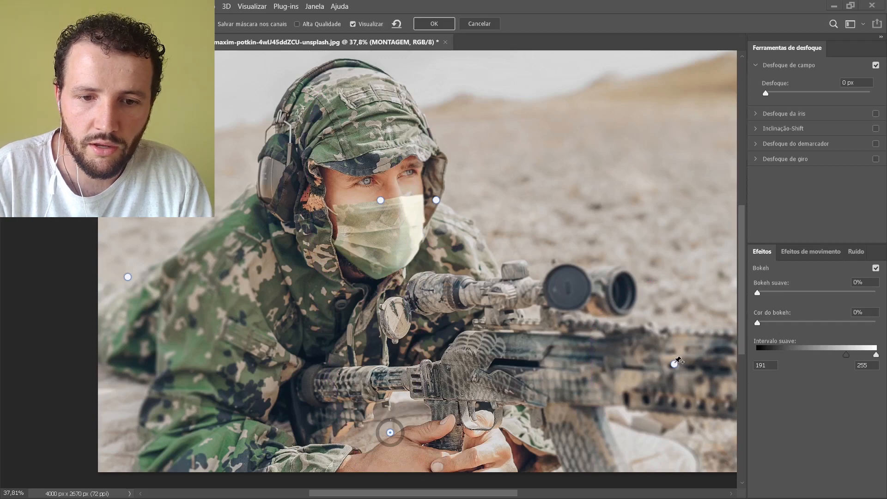
Step: Set the rifle pin's blur to 8 px and move the pin back along the rifle, near the trigger area
drag(675, 364, 609, 319)
drag(791, 92, 782, 90)
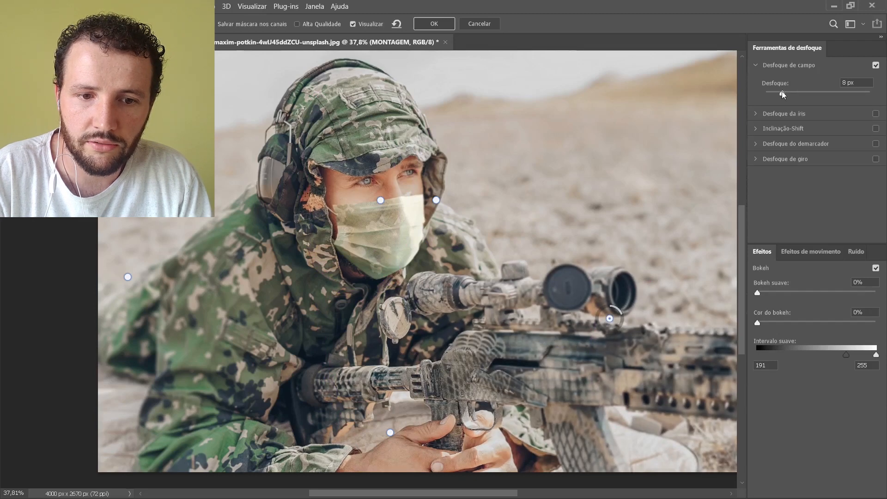
drag(609, 318, 511, 350)
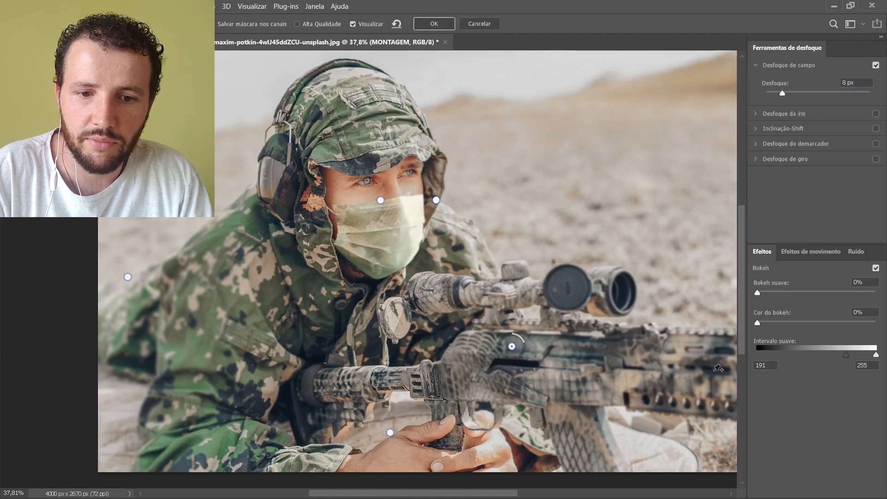
Step: Add a 29 px blur pin on the front part of the rifle and apply the field blur
click(713, 378)
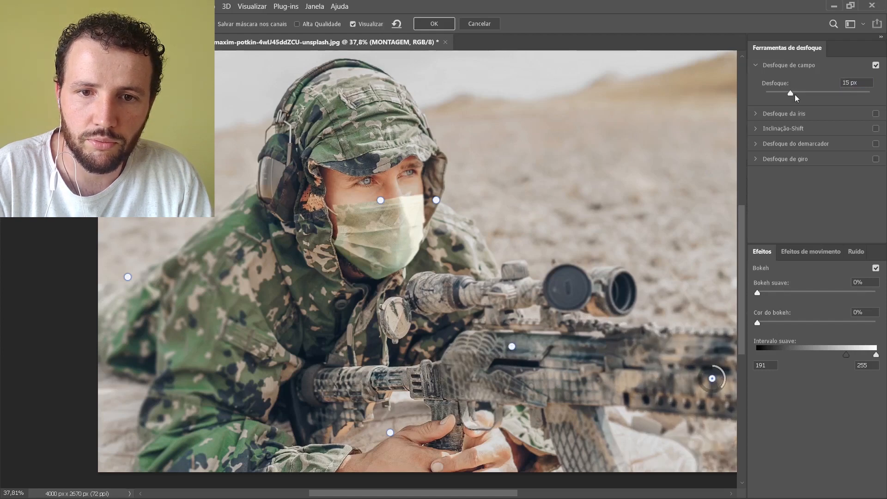
mouse_move(794, 92)
mouse_down()
mouse_move(810, 91)
mouse_move(803, 92)
mouse_up()
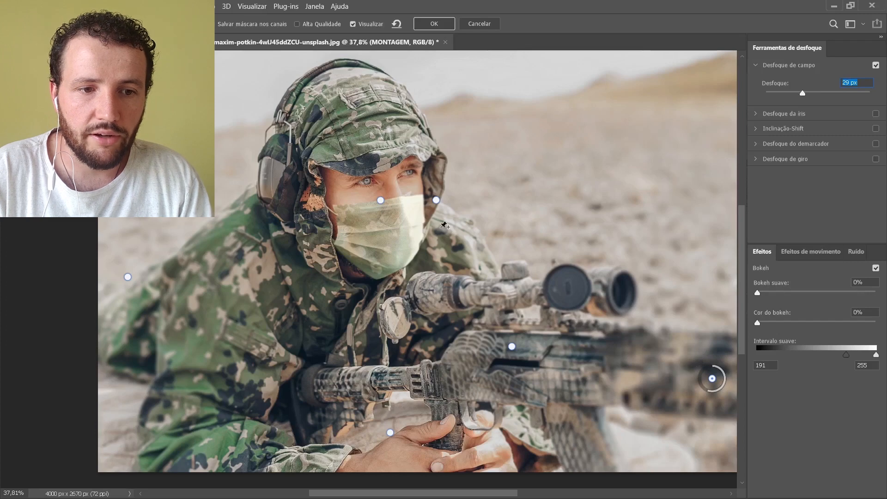
click(434, 24)
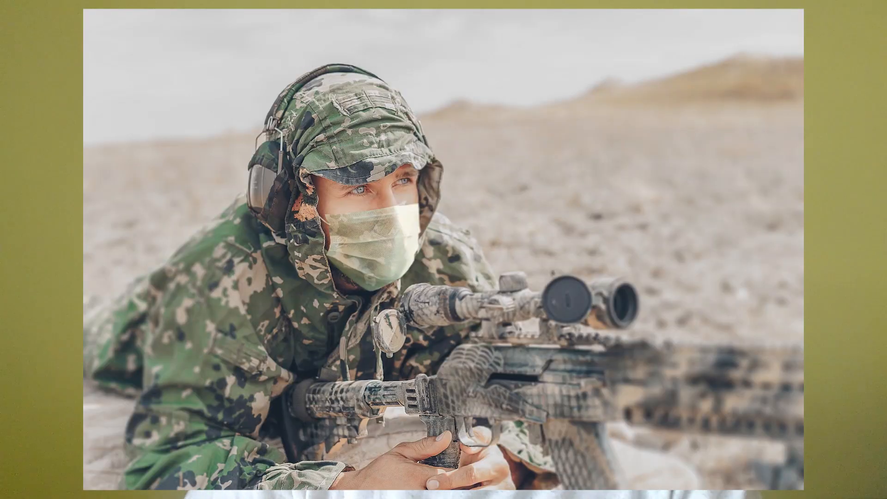